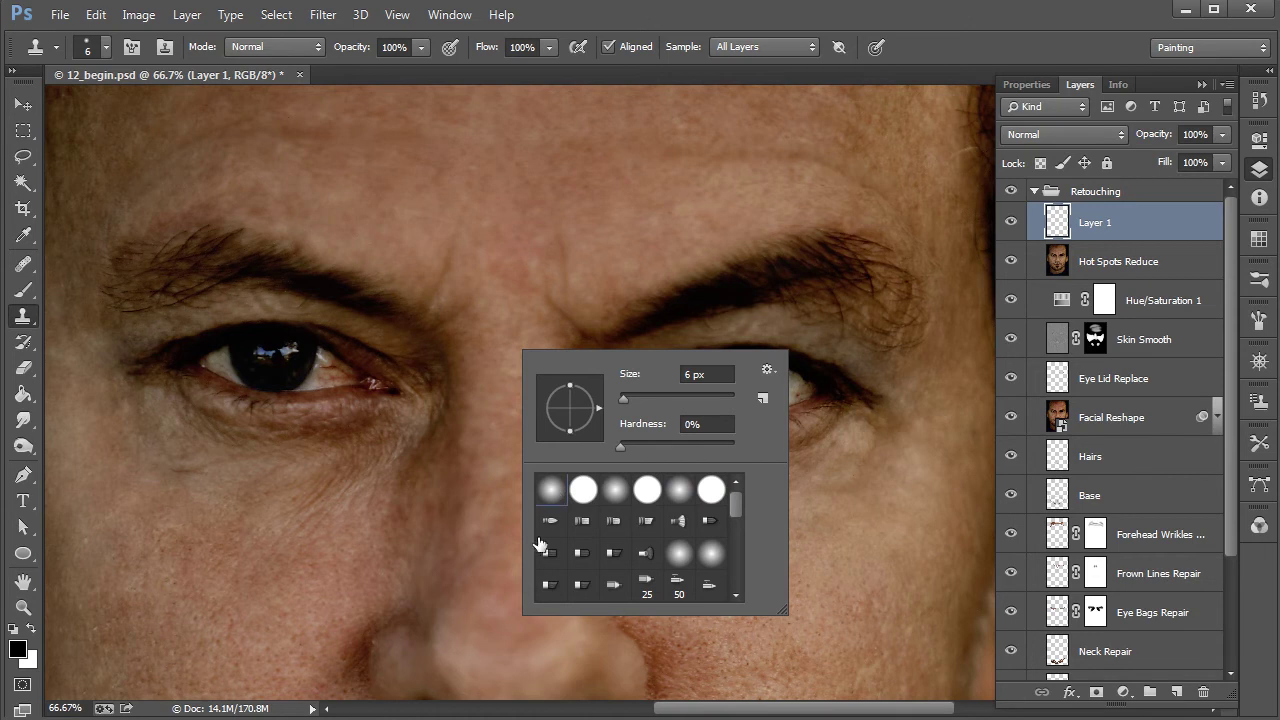
Turn on Transfer dynamics for the 6 px Clone Stamp brush.
left_click(1257, 320)
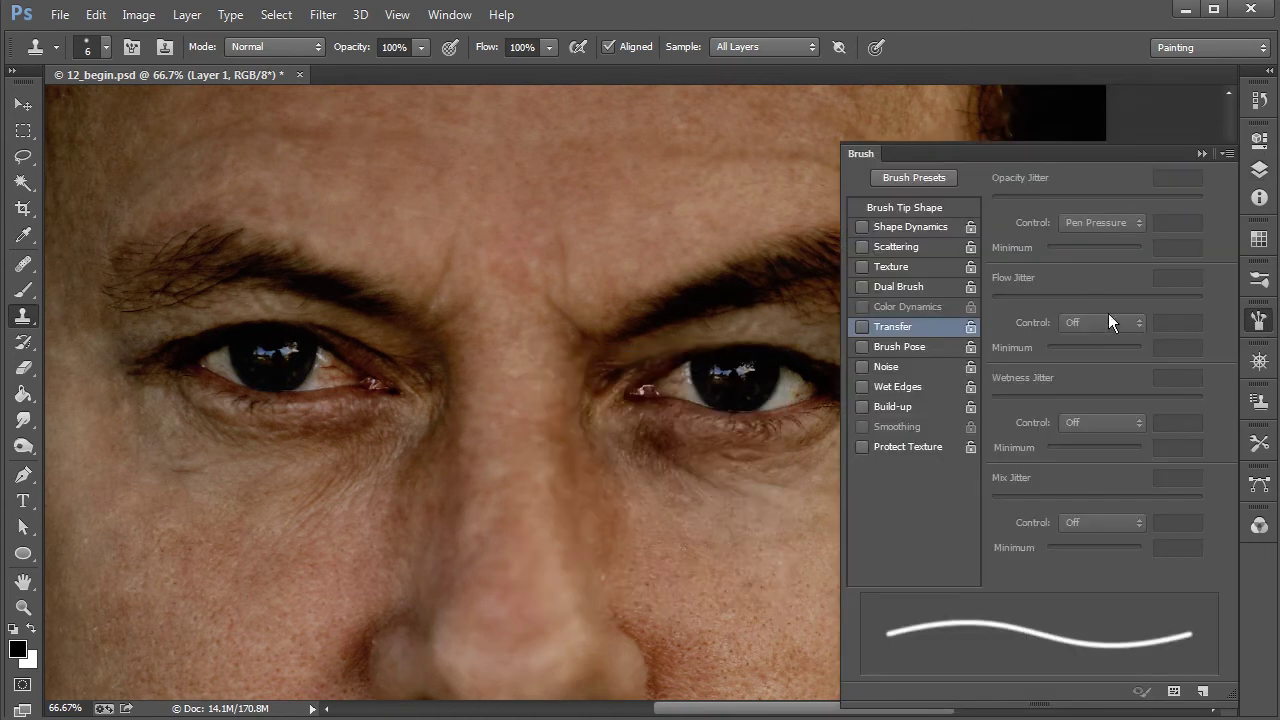
left_click(905, 326)
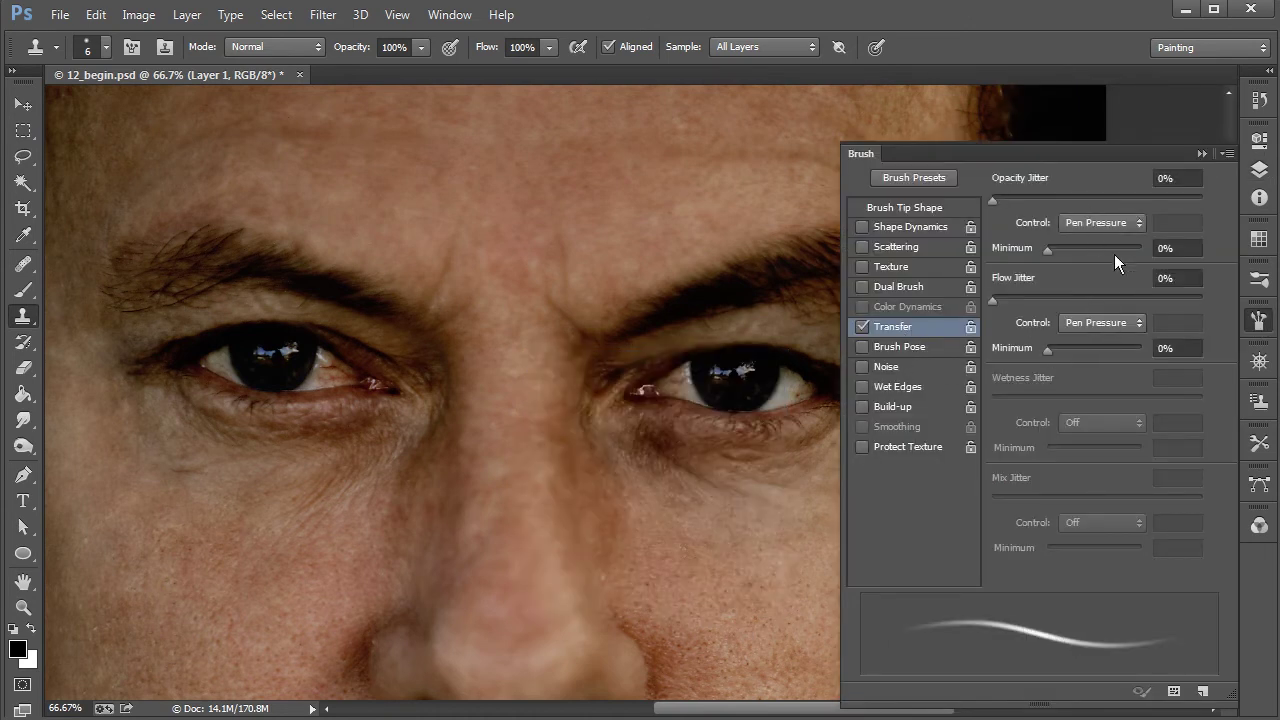
left_click(1259, 169)
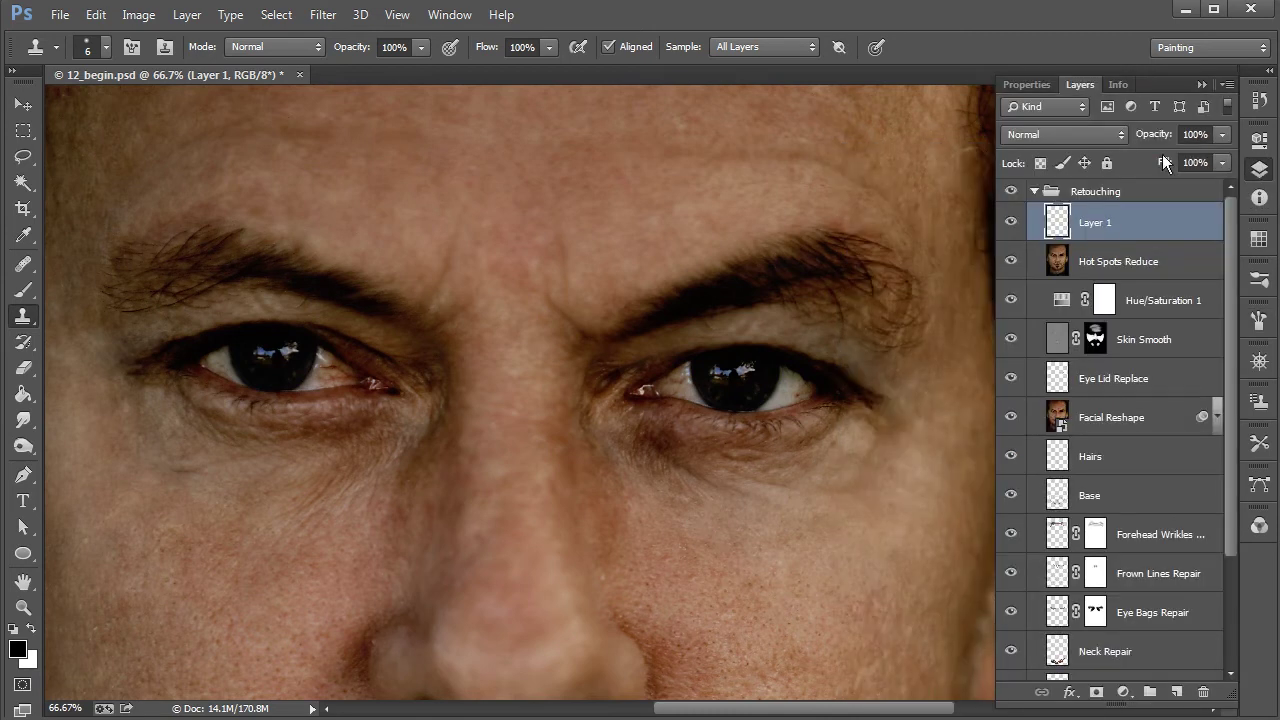
Clone clean eye white over the red veins beside the iris in the man's right eye on Layer 1.
key("ctrl+plus")
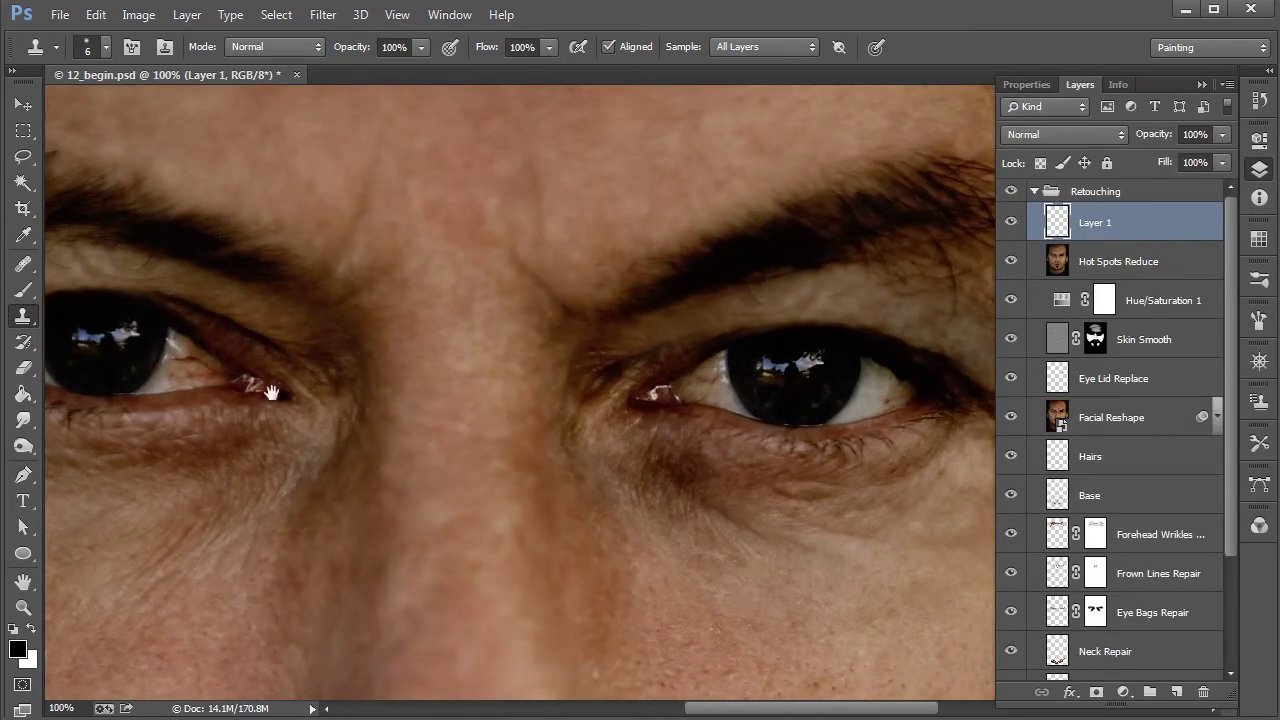
left_click_drag(277, 384, 527, 501)
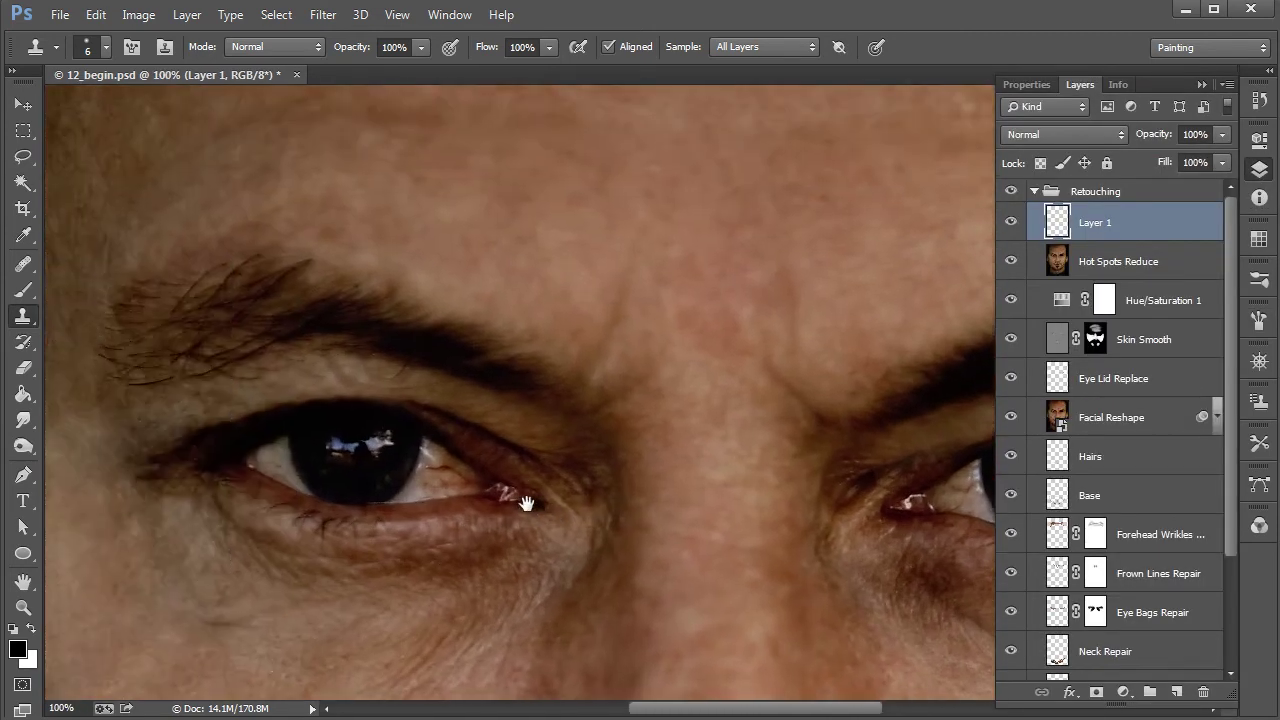
left_click(416, 488, "alt")
mouse_move(423, 485)
left_mouse_down()
mouse_move(412, 496)
mouse_move(425, 465)
left_mouse_up()
left_click(415, 495, "alt")
left_click(422, 491, "alt")
left_click(424, 491, "alt")
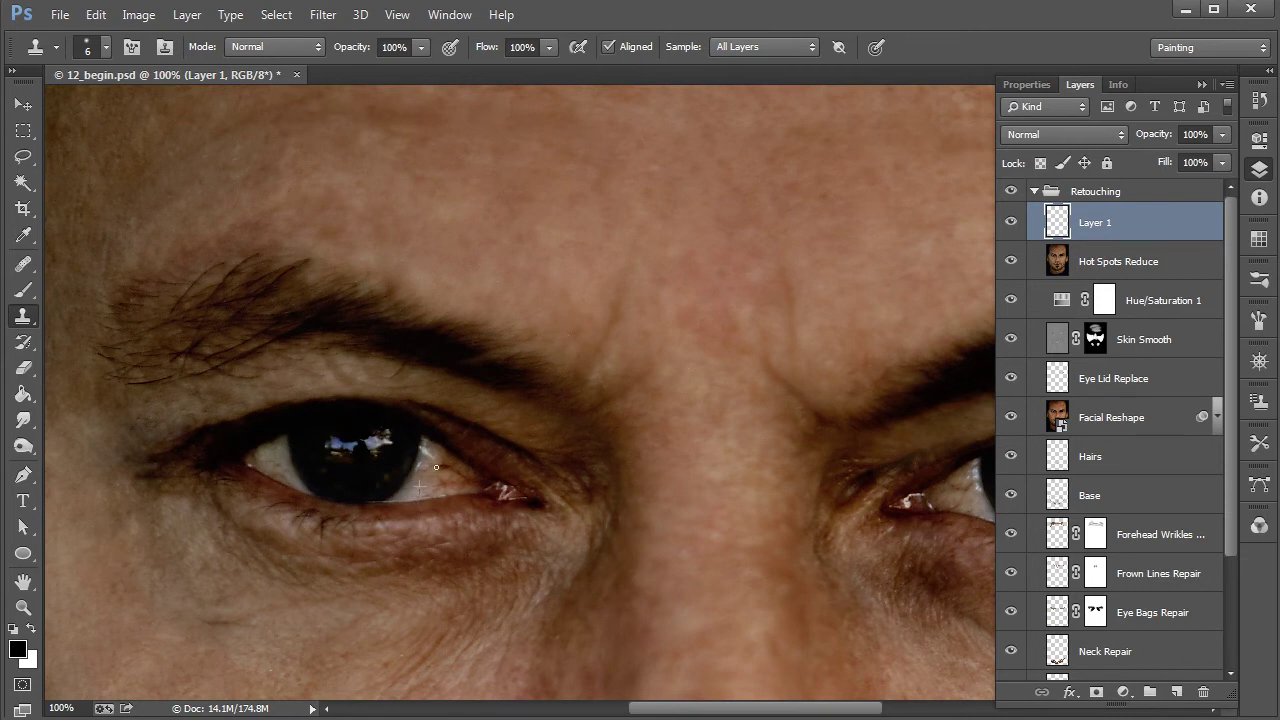
Set the Clone Stamp brush to 10 px and stamp over the veins between the right iris and tear duct.
right_click(440, 475)
left_click_drag(553, 527, 549, 528)
type("10")
key("Return")
left_click(388, 458)
left_click(431, 469)
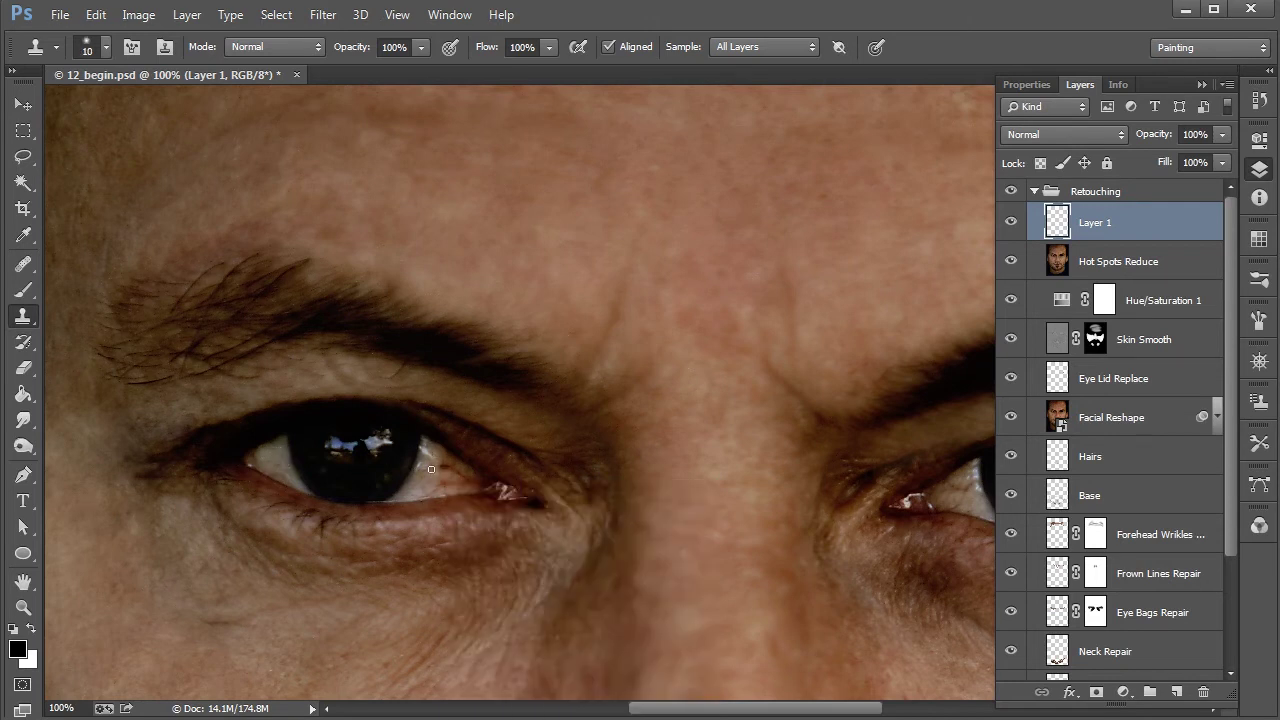
Cover the remaining veins in the right eye's inner white with clean white sampled from around the same eye.
left_click(267, 453, "alt")
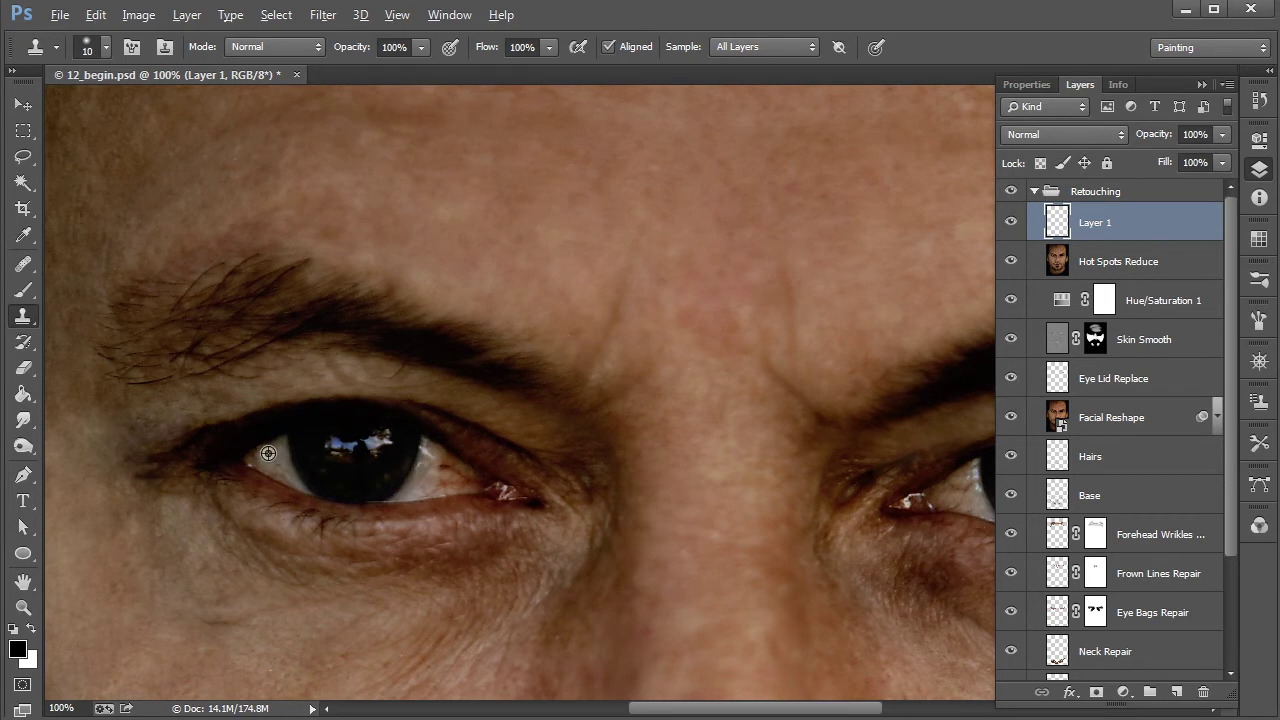
left_click_drag(442, 468, 433, 491)
left_click(420, 494, "alt")
left_click(418, 494, "alt")
left_click(418, 494, "alt")
left_click(433, 485, "alt")
mouse_move(419, 492)
left_mouse_down()
mouse_move(426, 464)
mouse_move(427, 479)
mouse_move(353, 404)
mouse_move(325, 396)
left_mouse_up()
left_click(429, 485, "alt")
left_click(425, 493, "alt")
Compare the eyes with and without the Layer 1 retouching, both close up and at a wider view.
key("space")
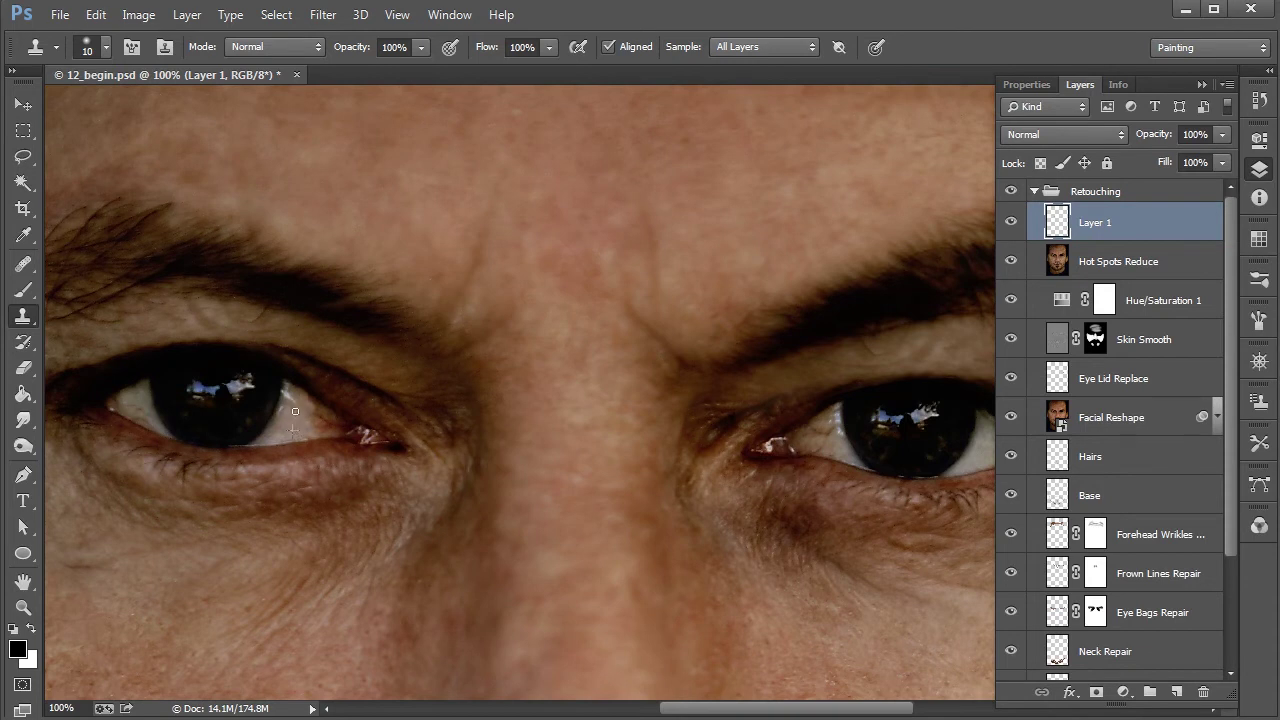
key("ctrl+minus")
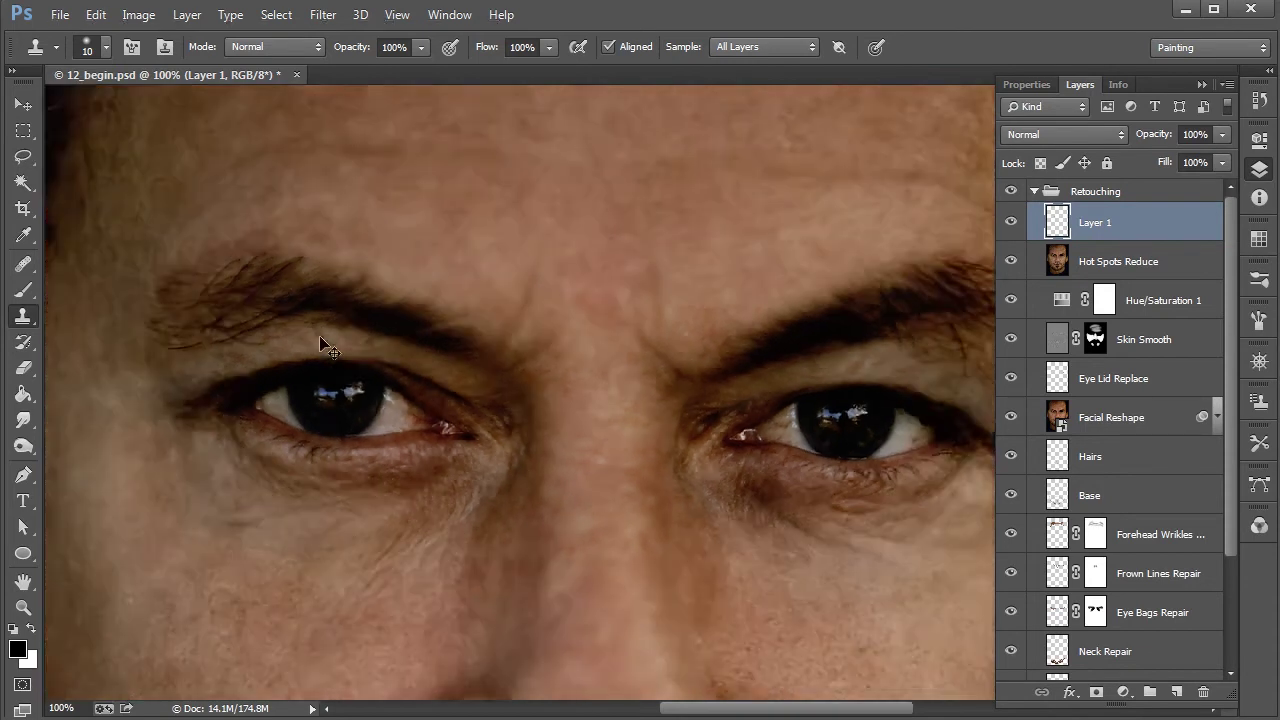
left_click(1011, 222)
left_click(1011, 222)
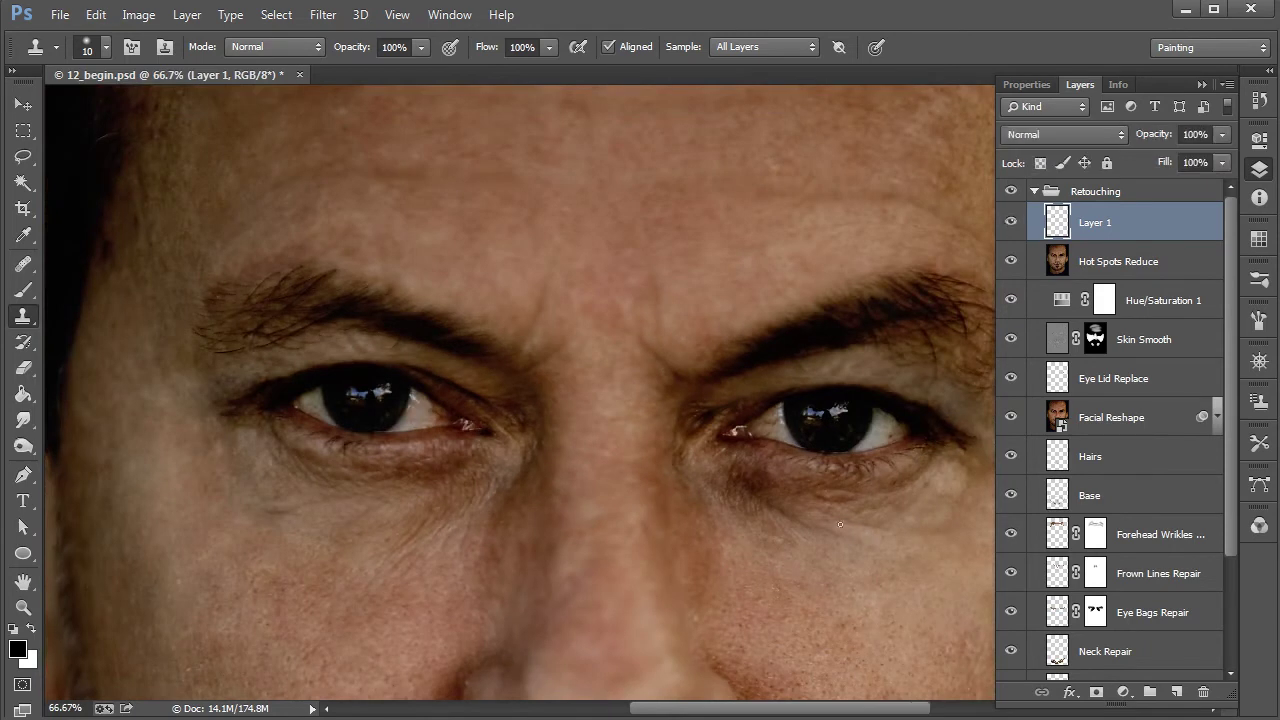
key("ctrl+minus")
key("ctrl+minus")
key("ctrl+plus")
key("ctrl+plus")
key("ctrl+plus")
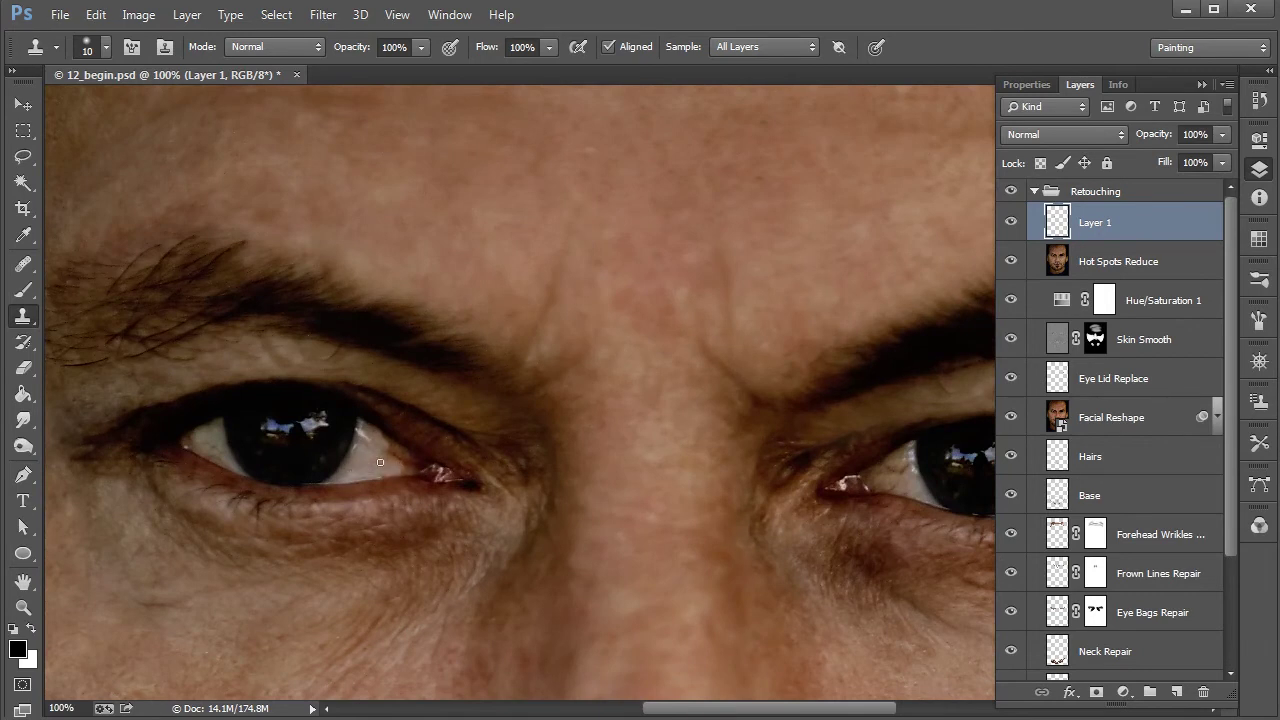
Clone out the reddish patches in the right eye's inner white, working toward the tear duct.
left_click_drag(391, 458, 389, 455)
left_click_drag(384, 442, 383, 439)
mouse_move(368, 464)
left_mouse_down()
mouse_move(366, 431)
mouse_move(369, 463)
left_mouse_up()
left_click_drag(359, 470, 366, 443)
left_click(382, 439, "alt")
left_click_drag(375, 450, 370, 456)
left_click_drag(397, 462, 399, 468)
key("ctrl+minus")
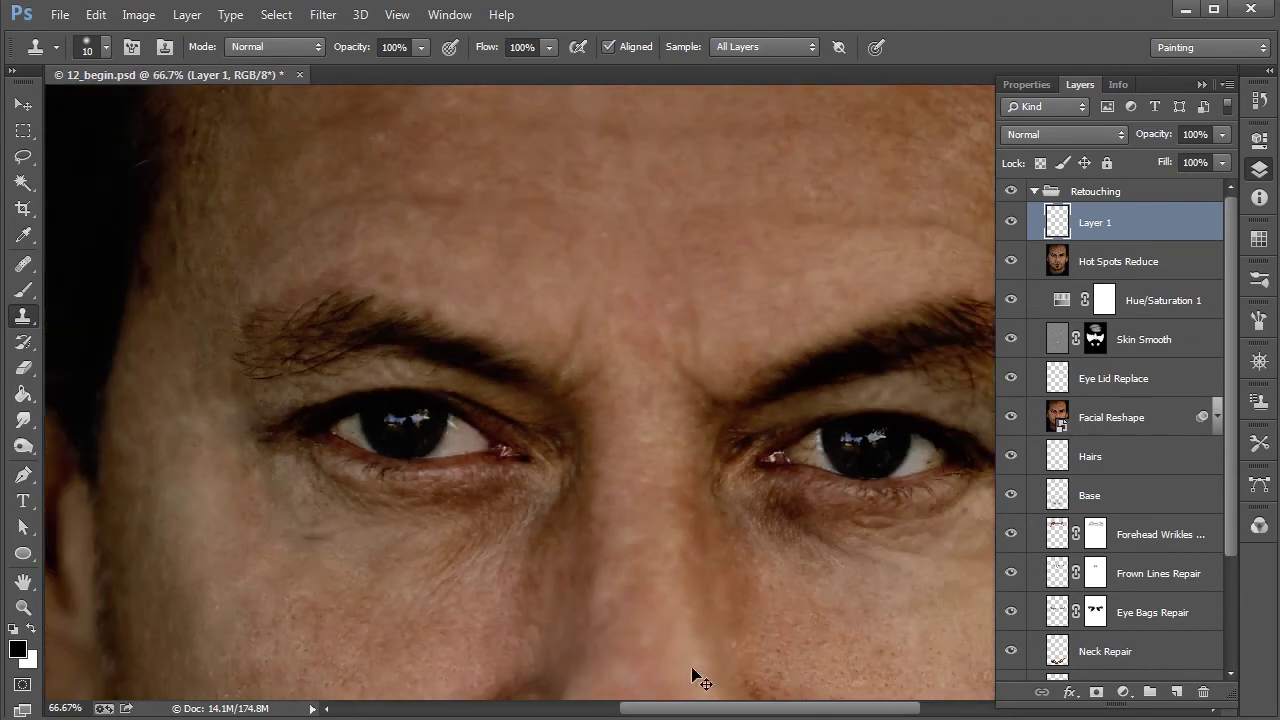
Rebuild the edge where the right eye's white meets the tear duct and upper lid using cloned samples.
key("ctrl+plus")
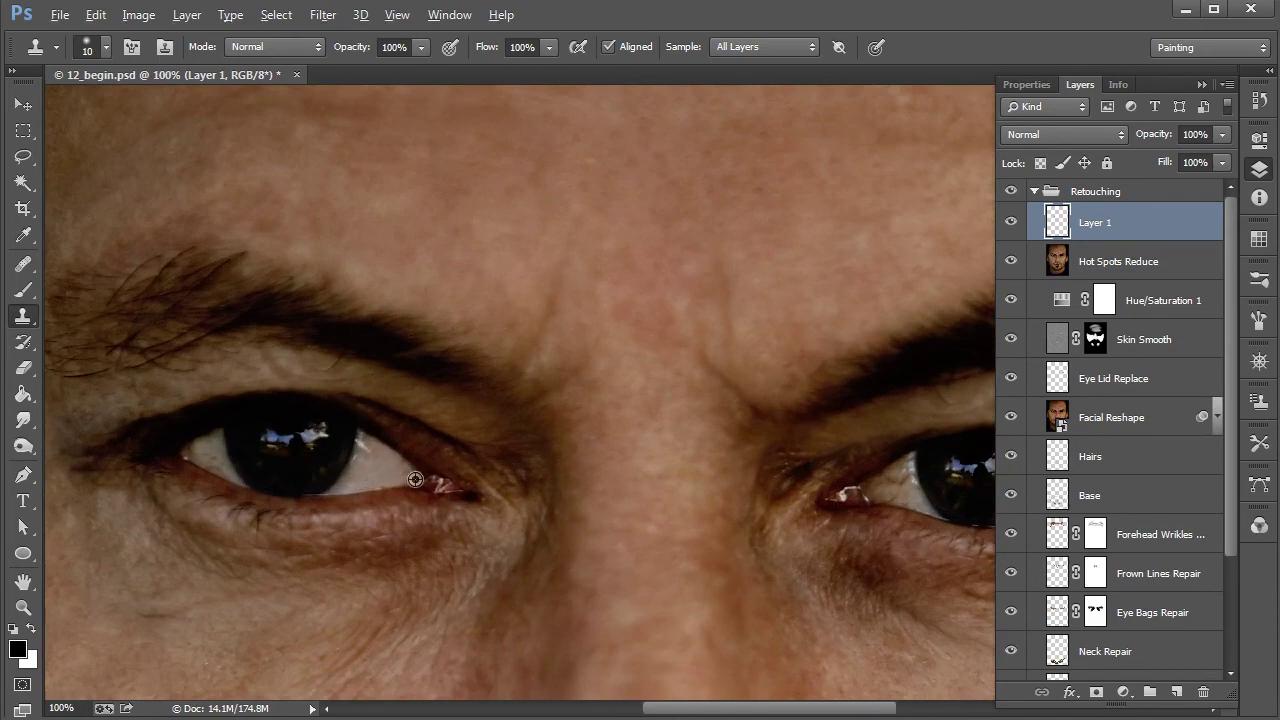
left_click(412, 480, "alt")
left_click(414, 479, "alt")
left_click(407, 478)
left_click(416, 480, "alt")
left_click(405, 473)
left_click(415, 468, "alt")
left_click_drag(409, 463, 403, 468)
left_click(411, 478, "alt")
left_click_drag(389, 473, 400, 457)
left_click(404, 462)
left_click(401, 458)
left_click_drag(897, 546, 800, 543)
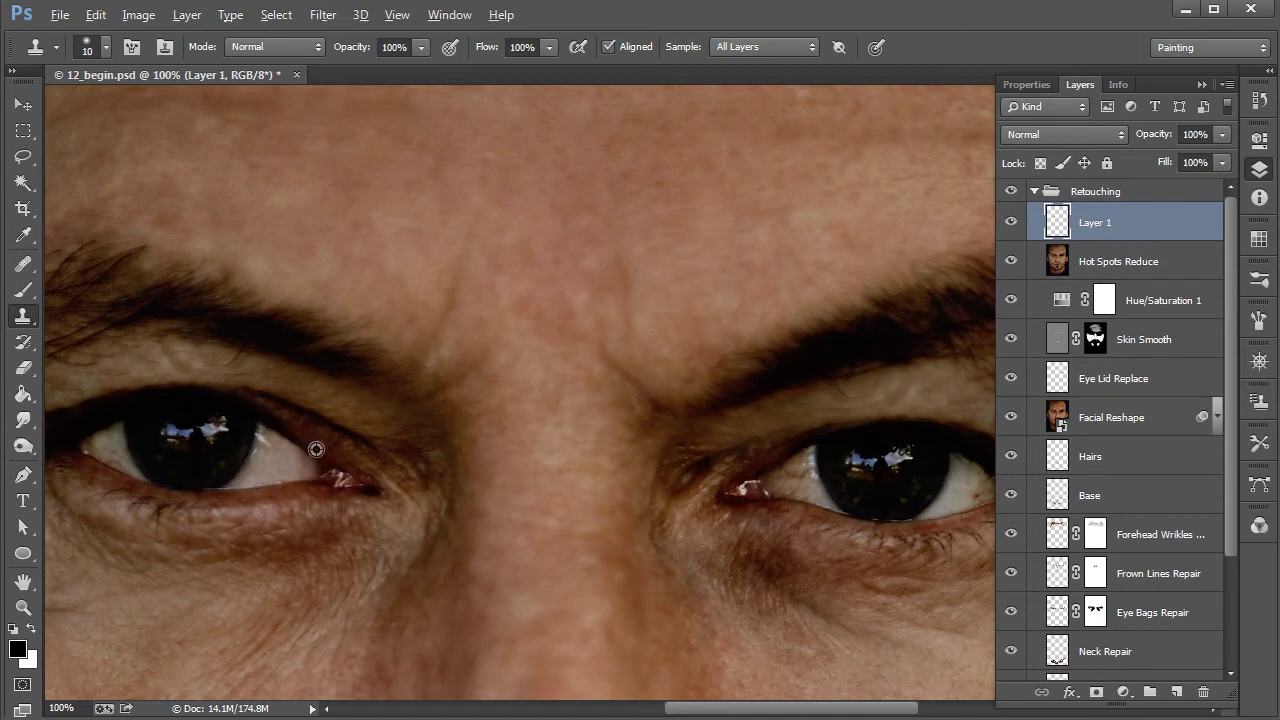
Enlarge the Clone Stamp brush to 24 px and even out the tone of the right eye's inner white.
right_click(302, 450)
left_click_drag(428, 492, 431, 493)
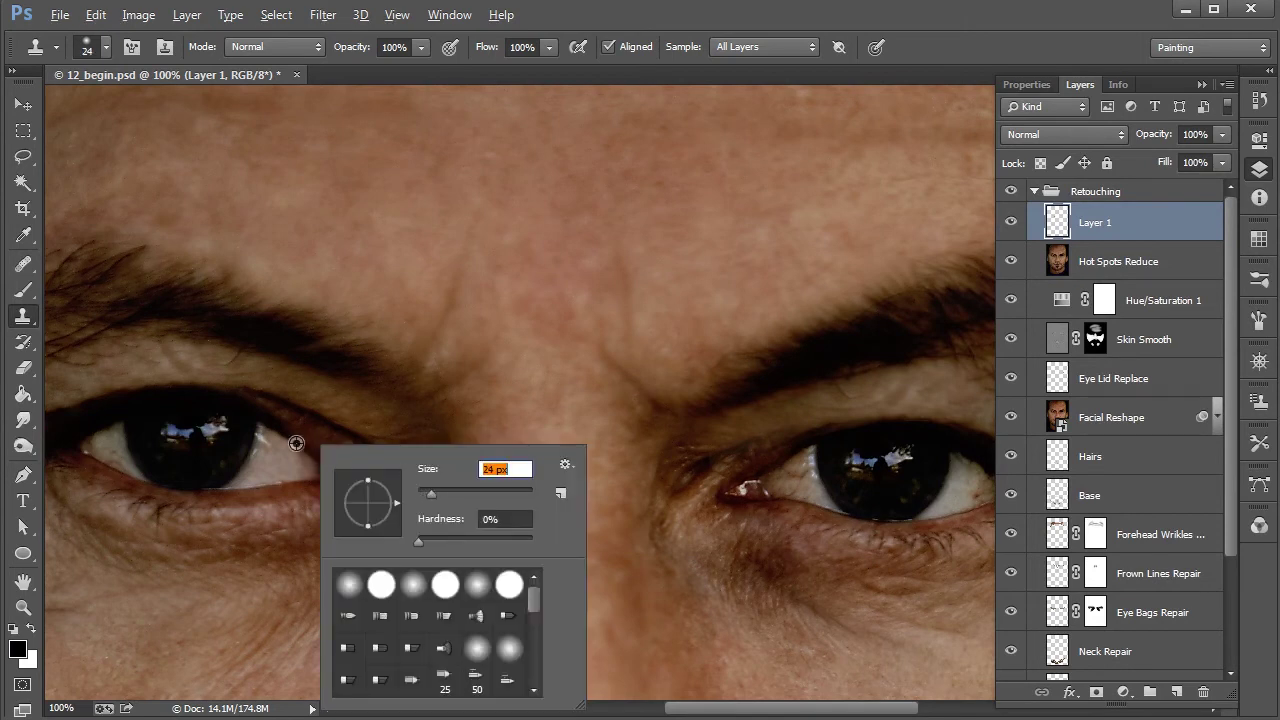
left_click(287, 433, "alt")
left_click_drag(301, 466, 298, 479)
left_click(316, 465, "alt")
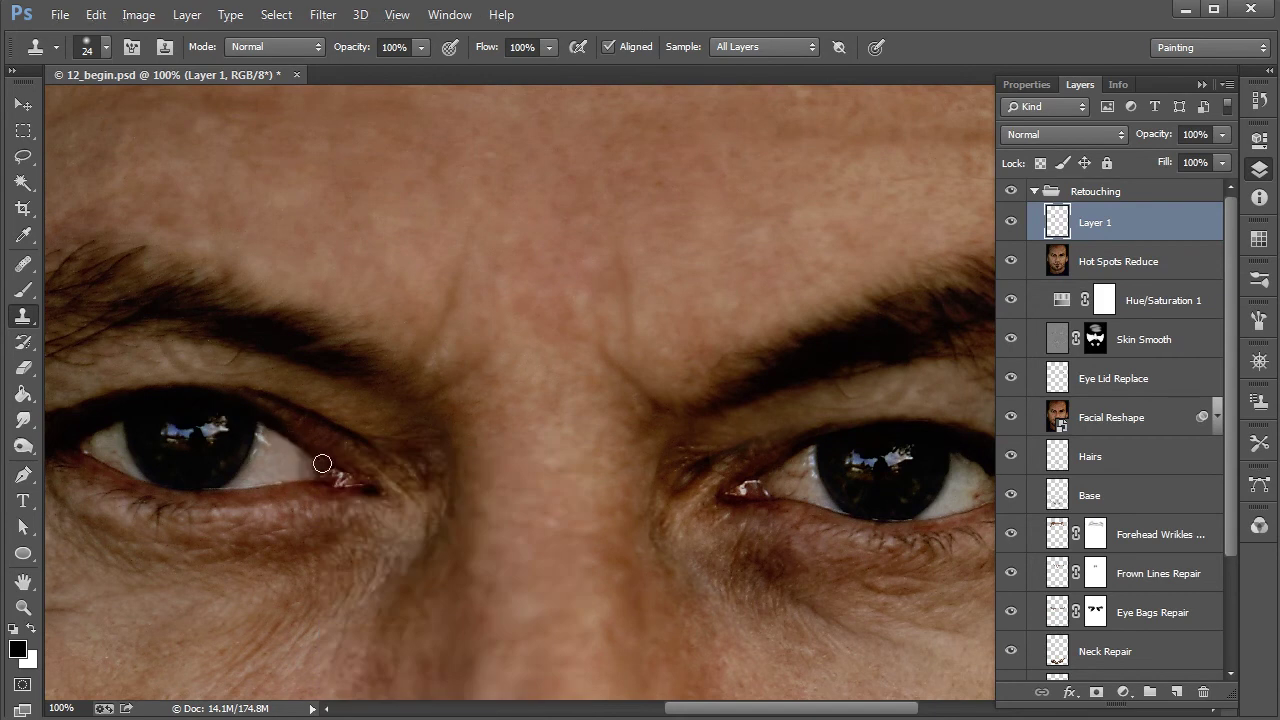
left_click(285, 453, "alt")
left_click(286, 466)
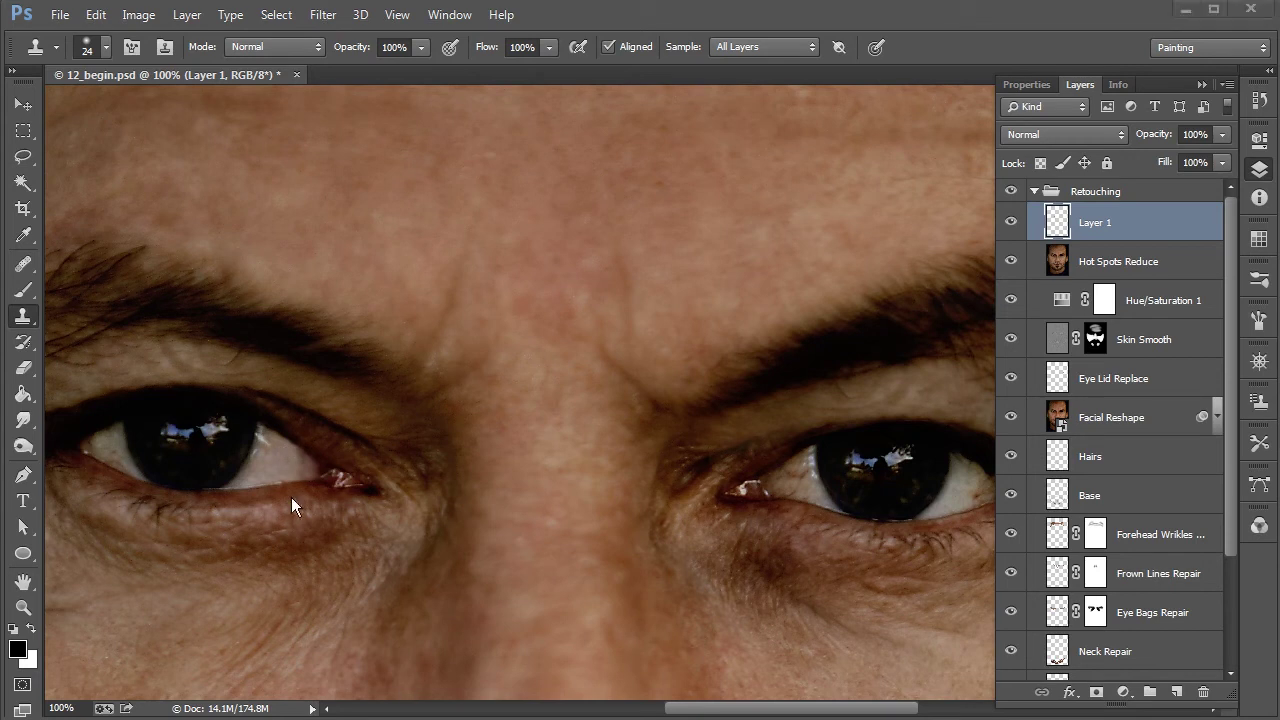
left_click(269, 466, "alt")
left_click_drag(271, 447, 270, 448)
key("ctrl+minus")
key("ctrl+minus")
key("ctrl+minus")
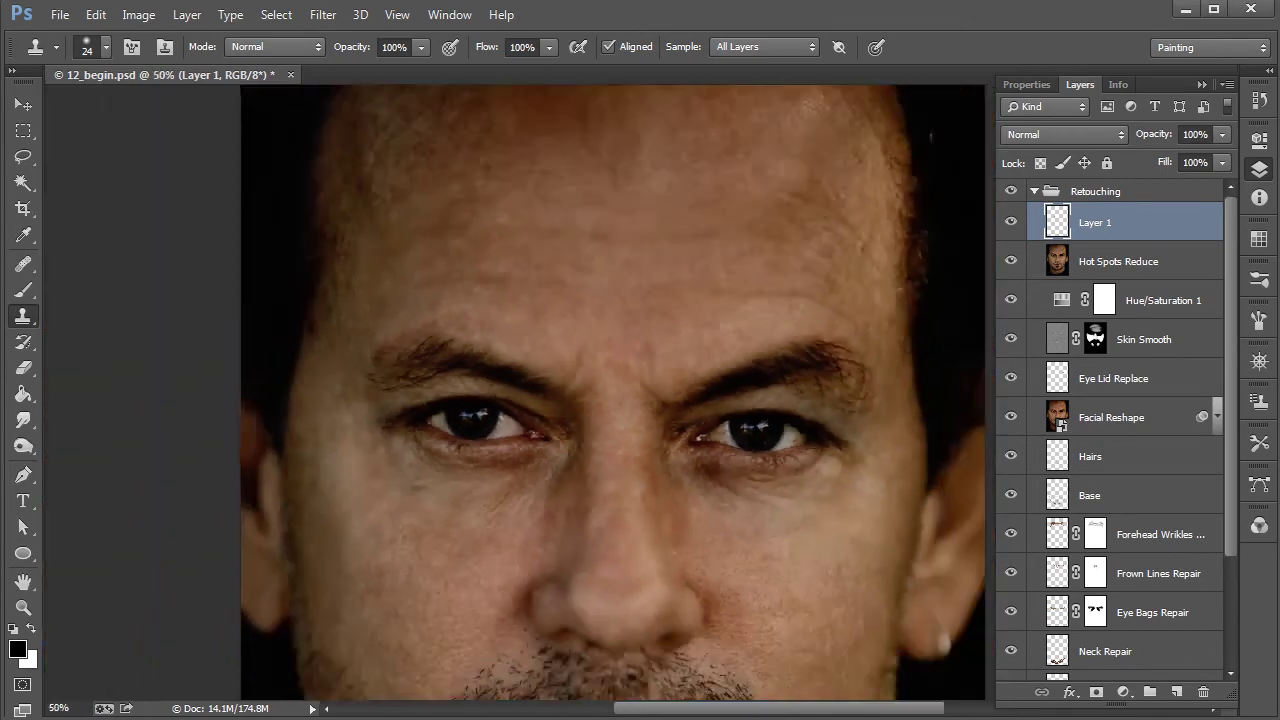
Reduce the Clone Stamp brush to 10 px for retouching the man's left eye.
key("ctrl+plus")
key("ctrl+plus")
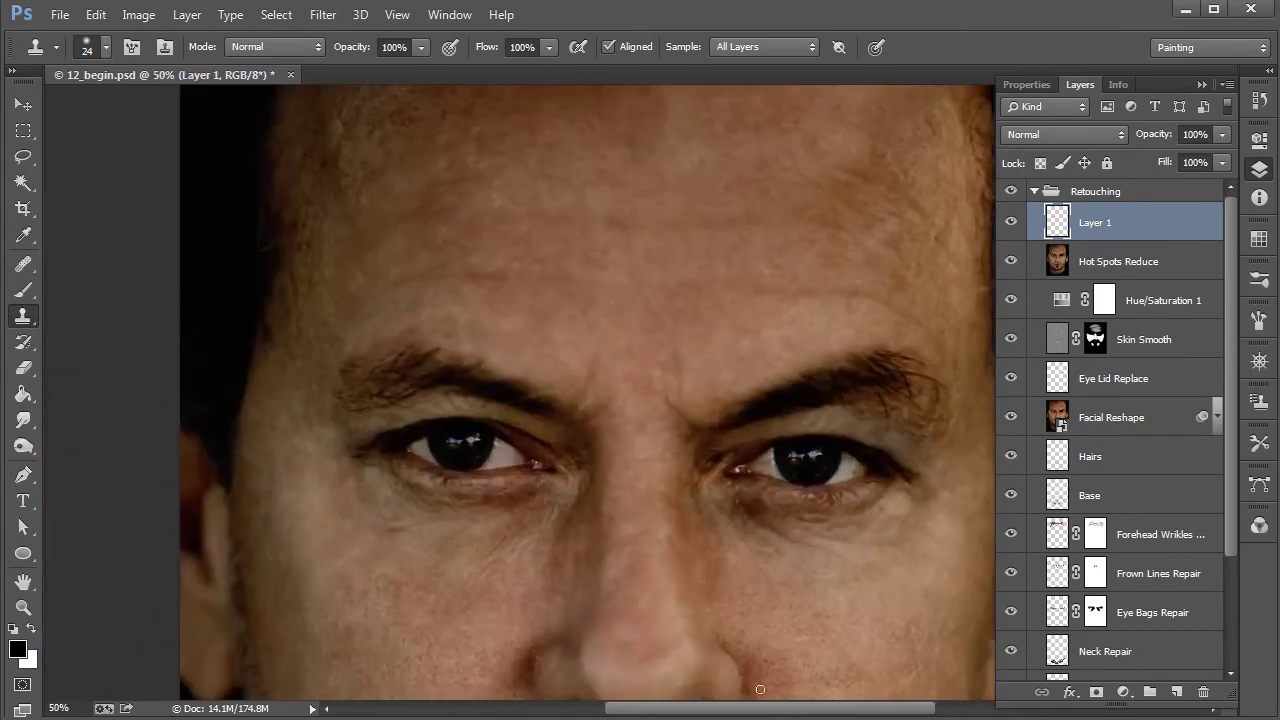
left_click_drag(826, 569, 606, 554)
key("ctrl+plus")
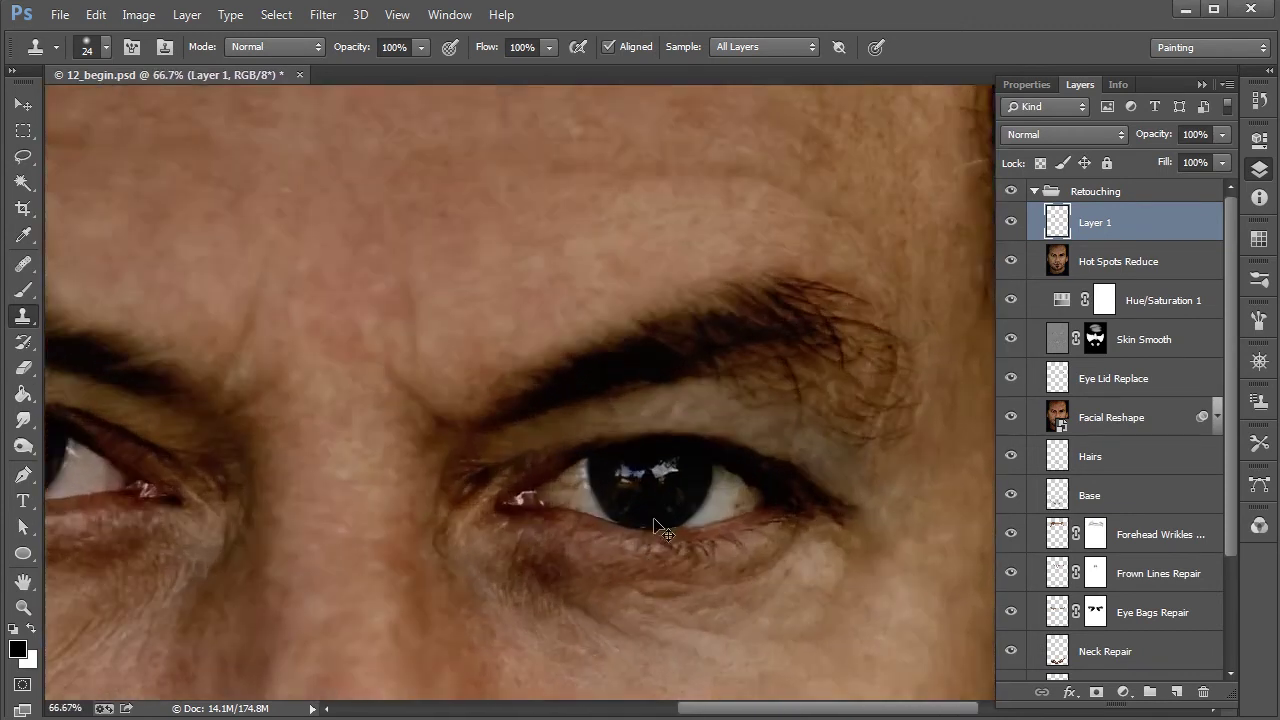
right_click(608, 490)
left_click(719, 530)
key("Return")
Clone clean white over the veins and discoloration in the left eye's inner white.
left_click(585, 496, "alt")
left_click_drag(577, 484, 554, 490)
left_click(580, 502, "alt")
left_click(577, 482, "alt")
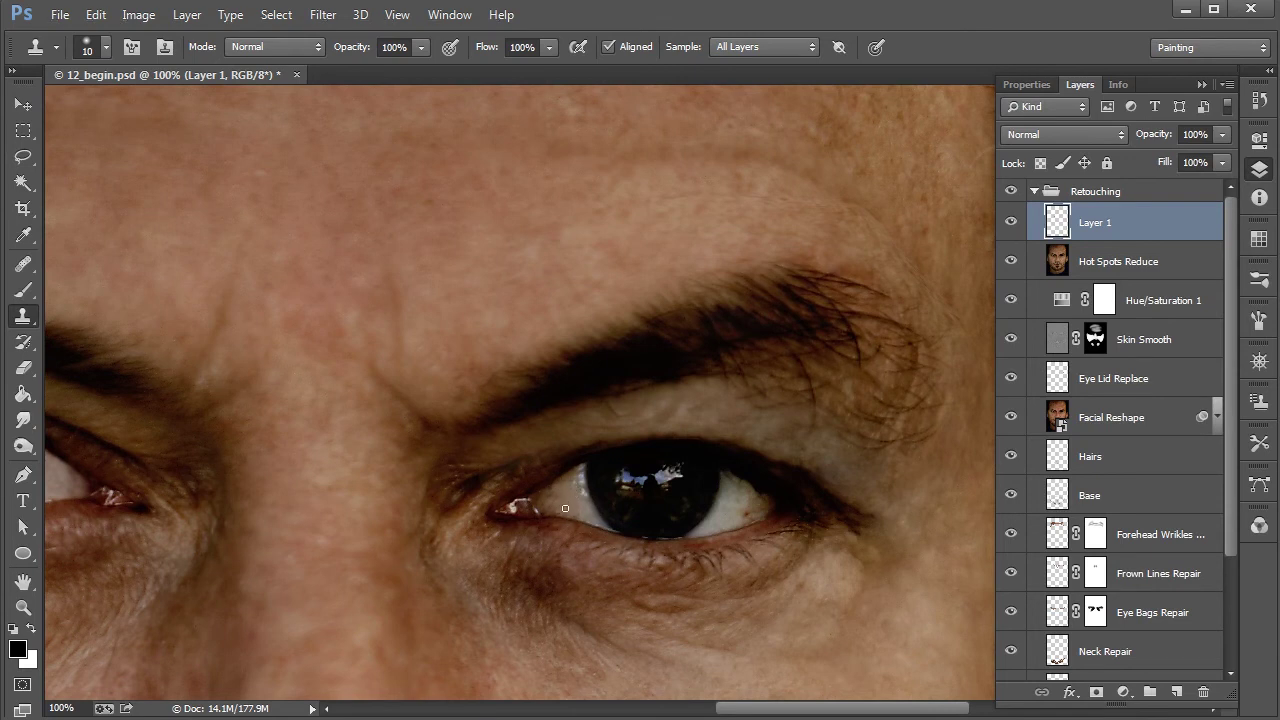
left_click_drag(552, 494, 558, 507)
left_click(579, 505, "alt")
Clone out the small red spot in the outer white of the left eye.
key("ctrl+minus")
key("ctrl+plus")
left_click(757, 533, "alt")
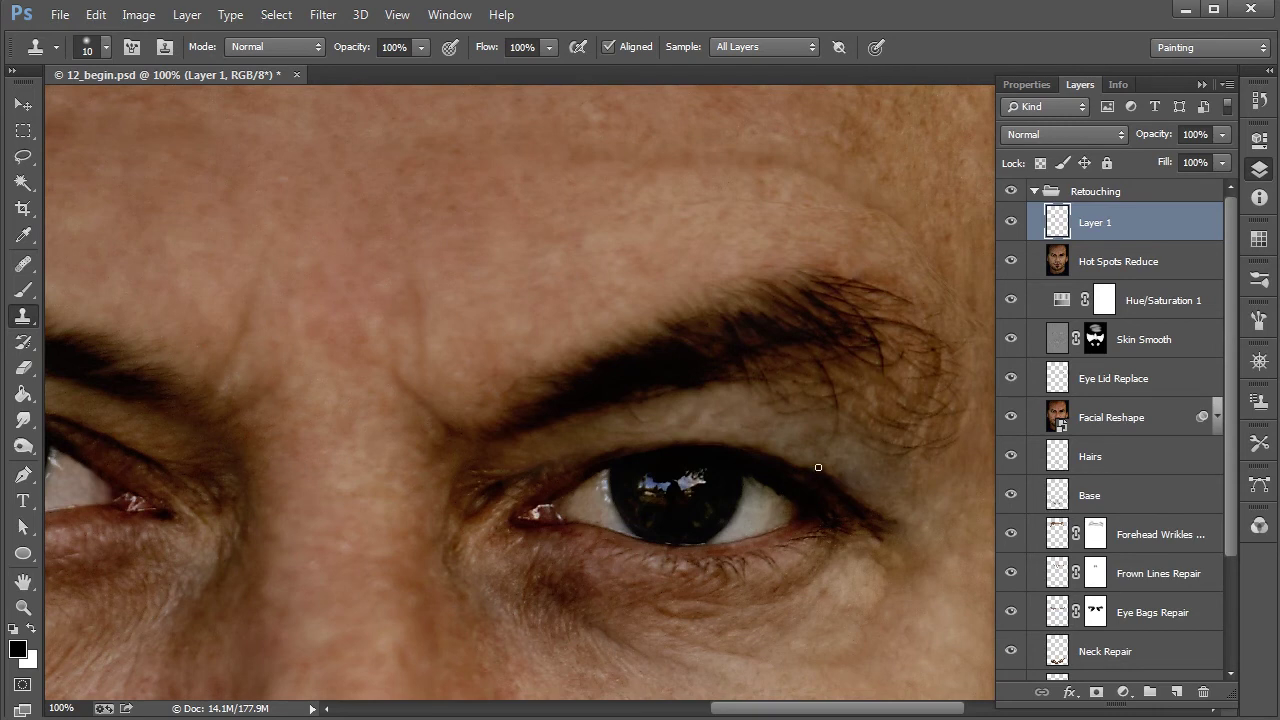
key("ctrl+minus")
key("ctrl+minus")
key("ctrl+plus")
key("ctrl+plus")
Clone away the remaining blemishes in the right eye's outer white and touch up its inner white.
mouse_move(348, 509)
left_mouse_down()
mouse_move(676, 441)
mouse_move(812, 443)
left_mouse_up()
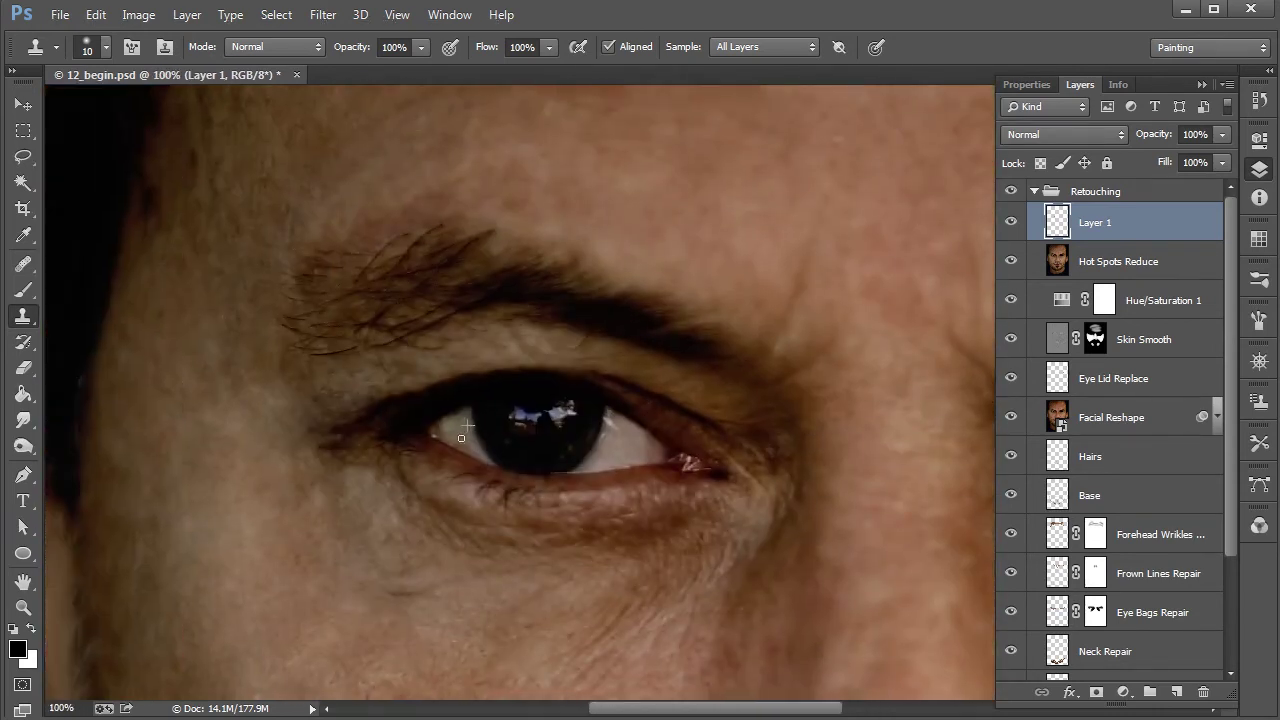
left_click(466, 426, "alt")
left_click(472, 444)
left_click_drag(671, 529, 534, 563)
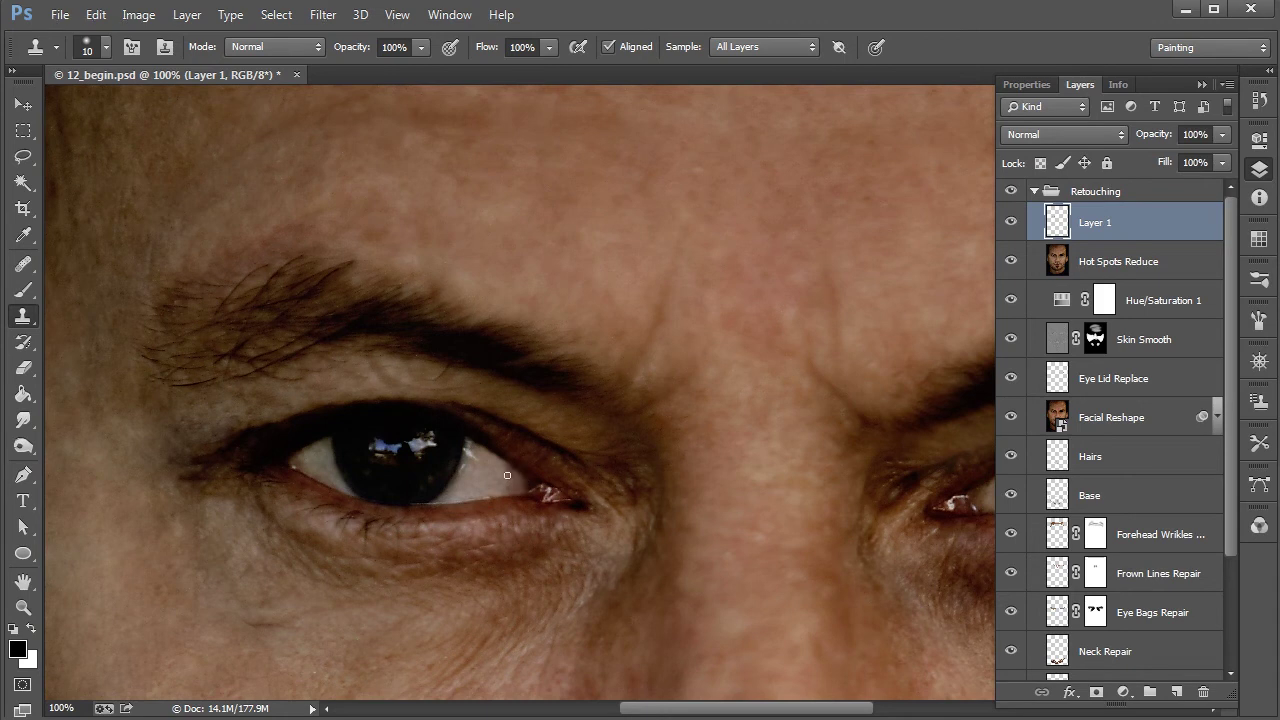
left_click_drag(509, 487, 501, 492)
key("ctrl+minus")
key("ctrl+plus")
Switch to the Brush tool at 13 px with 0% hardness and sample a color from the right eye's inner corner.
key("b")
right_click(764, 430)
left_click_drag(869, 463, 790, 460)
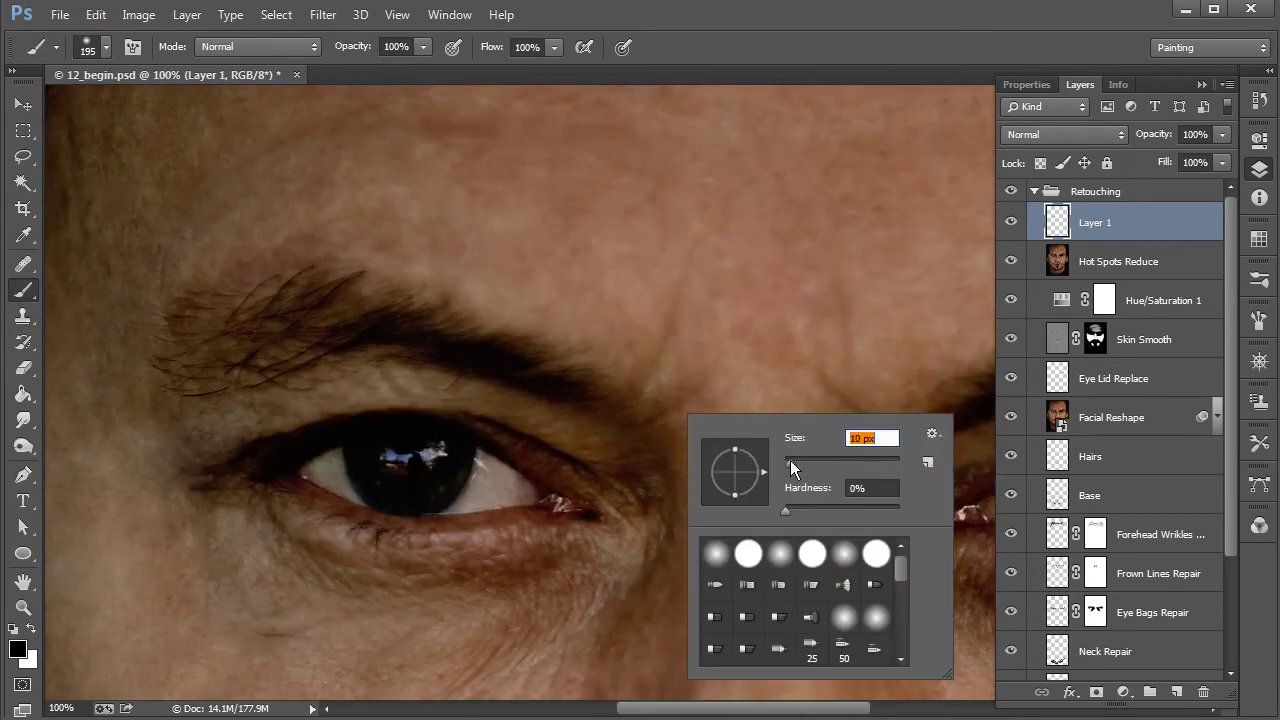
left_click(532, 487, "alt")
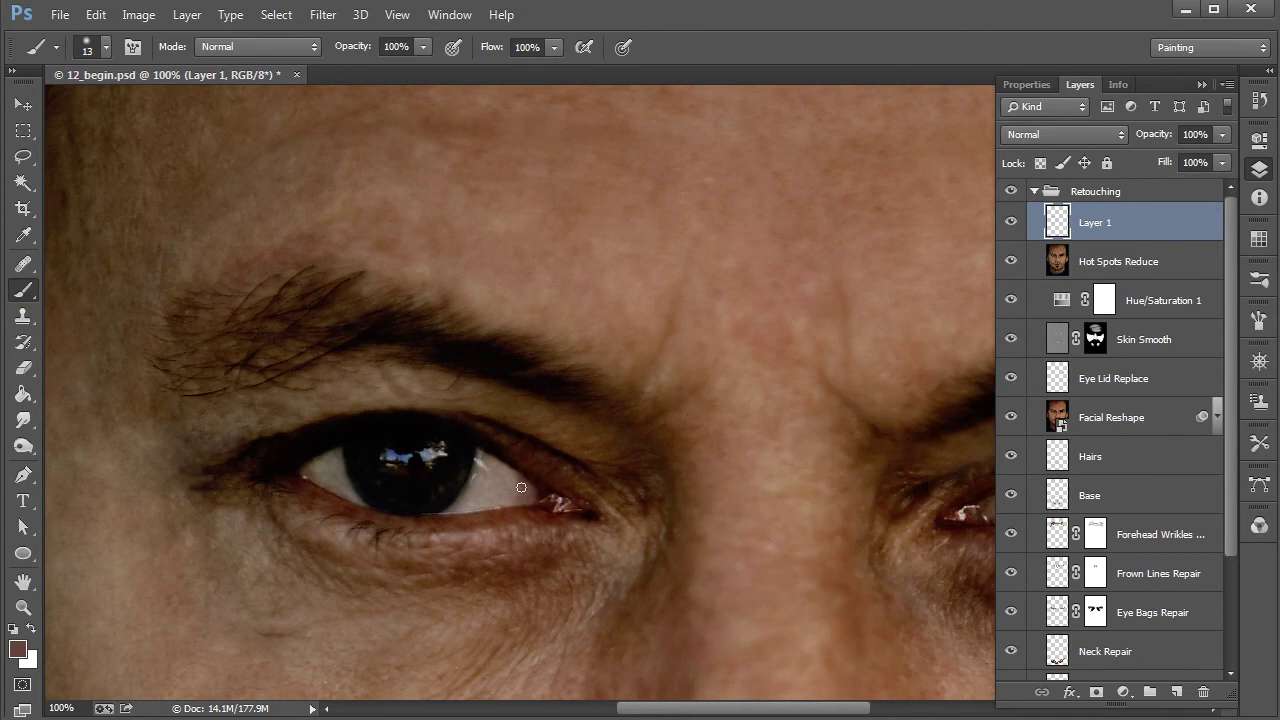
Paint sampled eye tones over the right eye's inner white to blend its shading toward the corner.
left_click(508, 480, "alt")
left_click(510, 490, "alt")
left_click(519, 490, "alt")
scroll(569, 448, "down", 3)
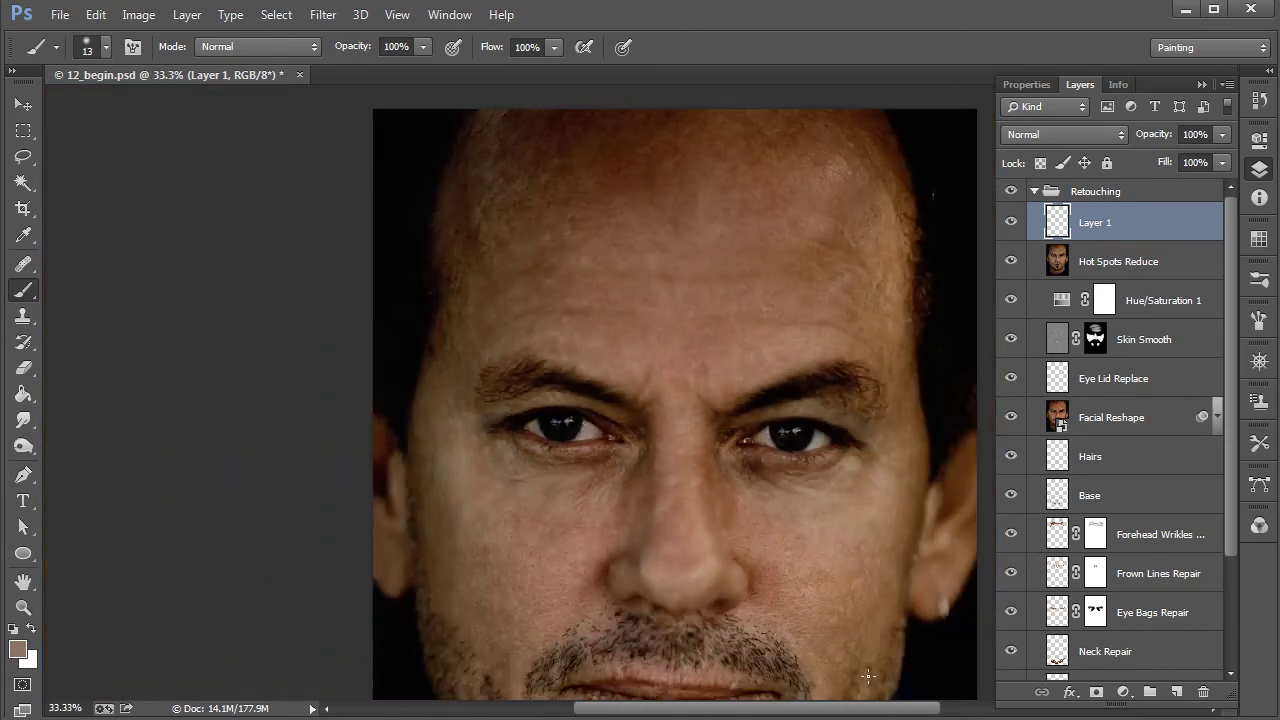
scroll(605, 460, "up", 1)
scroll(605, 460, "up", 1)
left_click(565, 479, "alt")
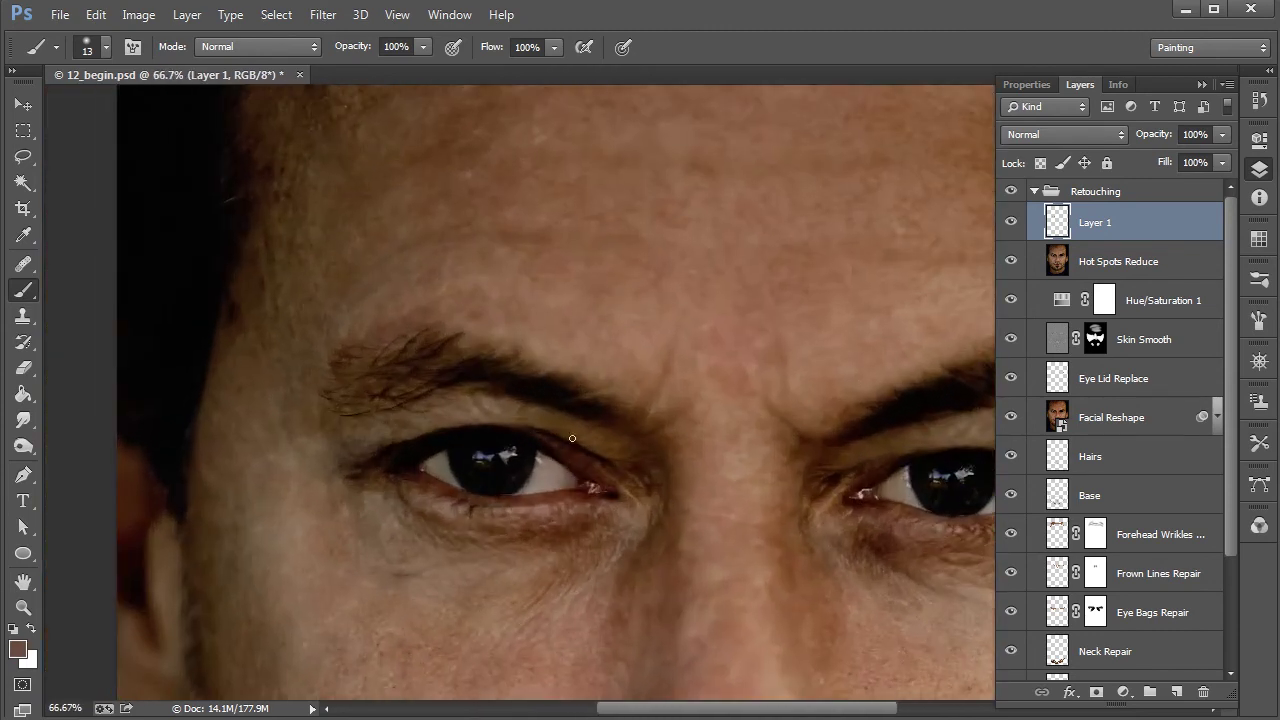
scroll(582, 457, "up", 1)
left_click(497, 520, "alt")
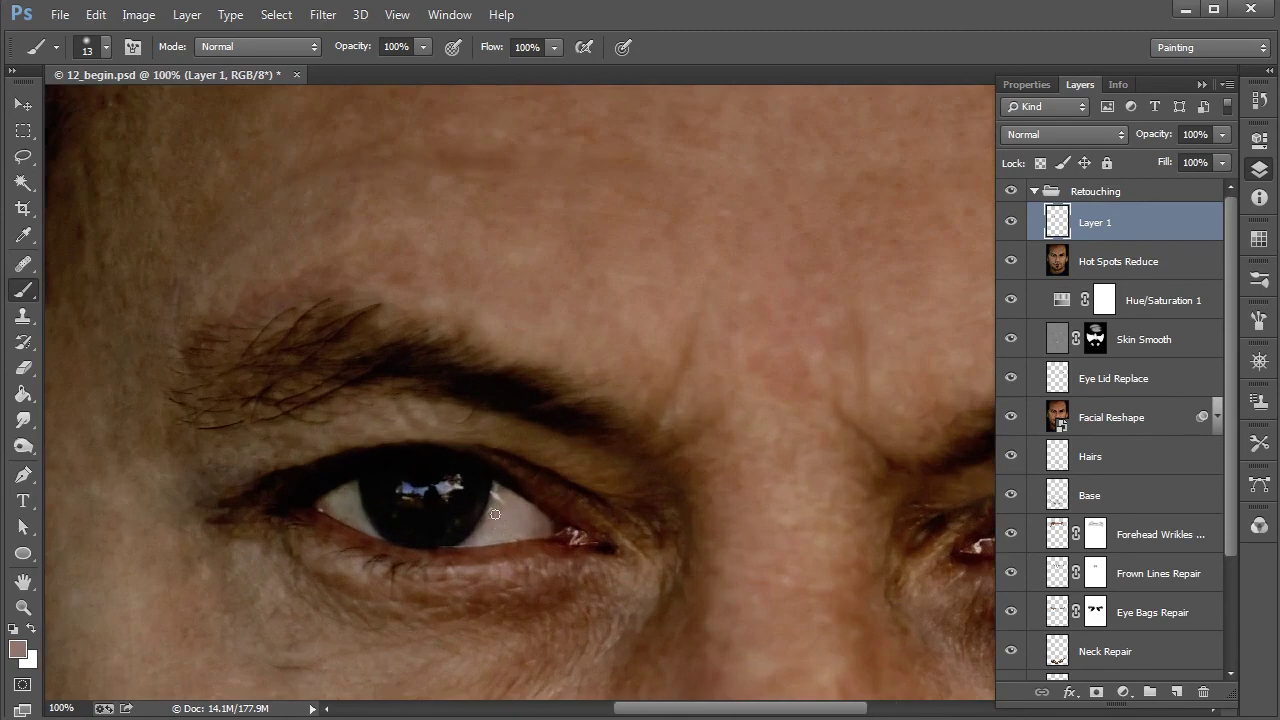
Compare the whole portrait with and without Layer 1 to check the eye retouching.
scroll(576, 449, "down", 2)
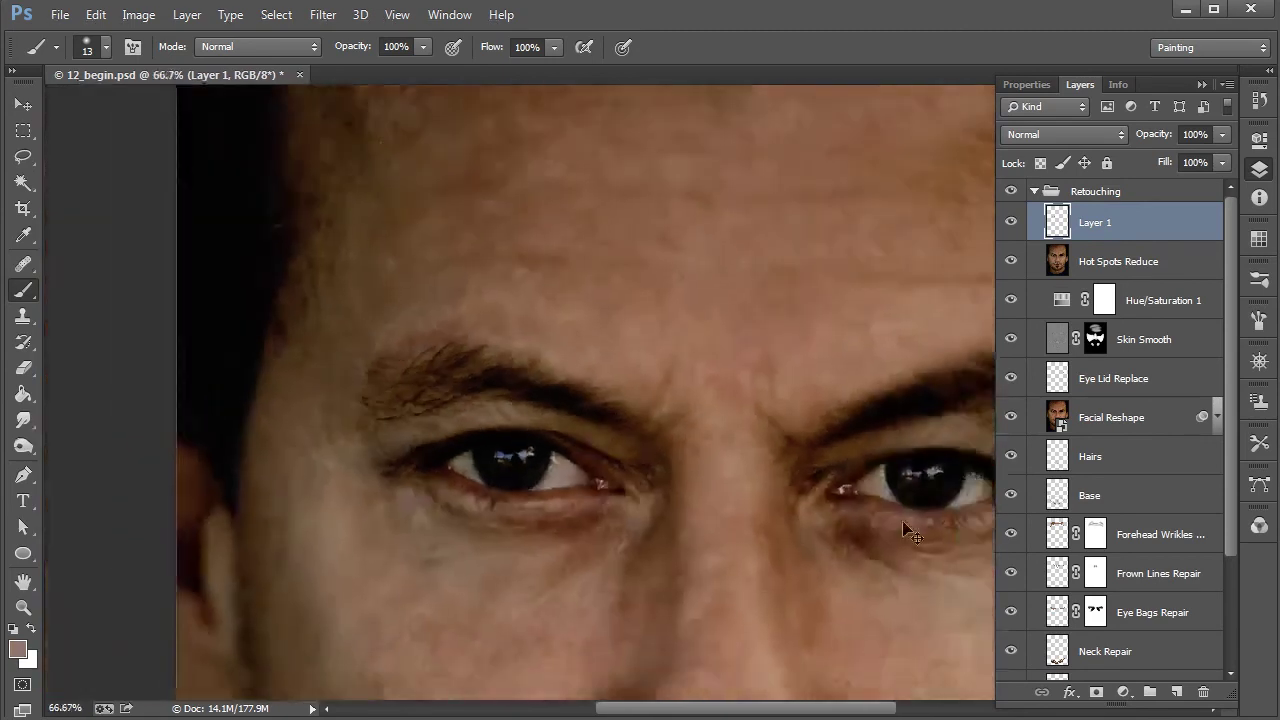
scroll(889, 563, "right", 3)
scroll(720, 520, "down", 2)
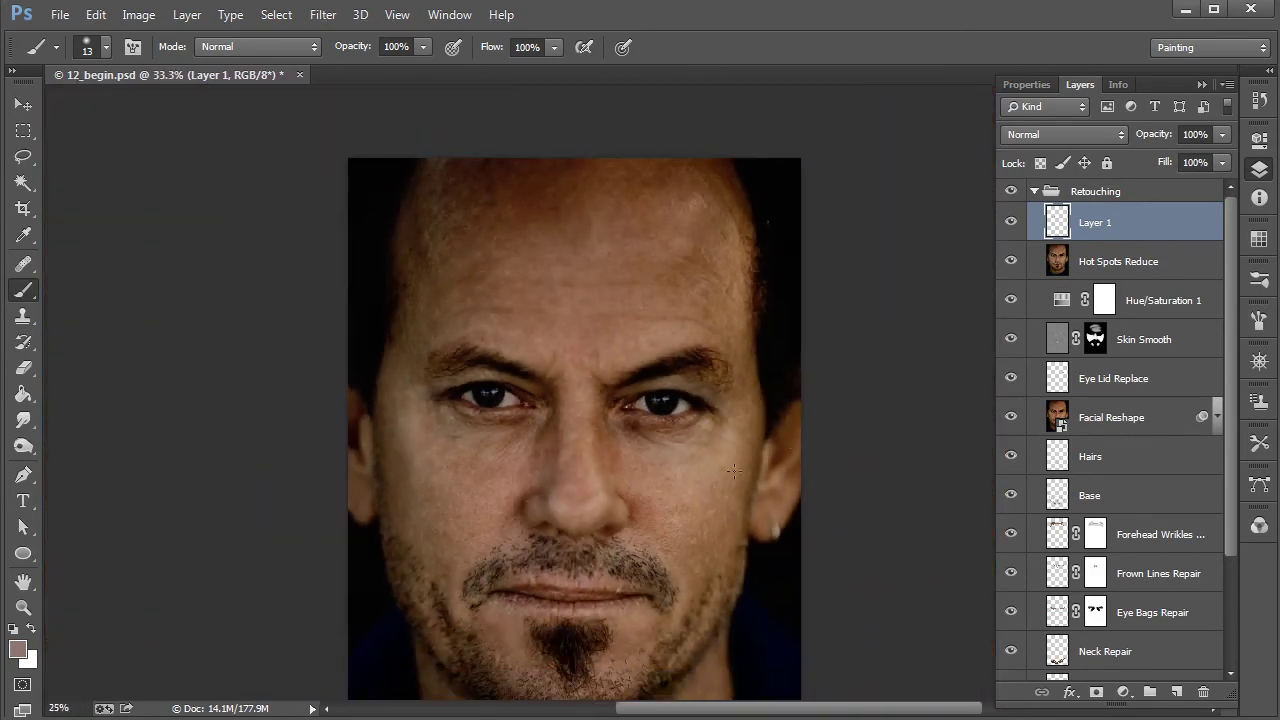
scroll(705, 555, "down", 1)
left_click(1011, 222)
left_click(1011, 222)
left_click(1011, 222)
left_click(1011, 222)
scroll(766, 511, "down", 1)
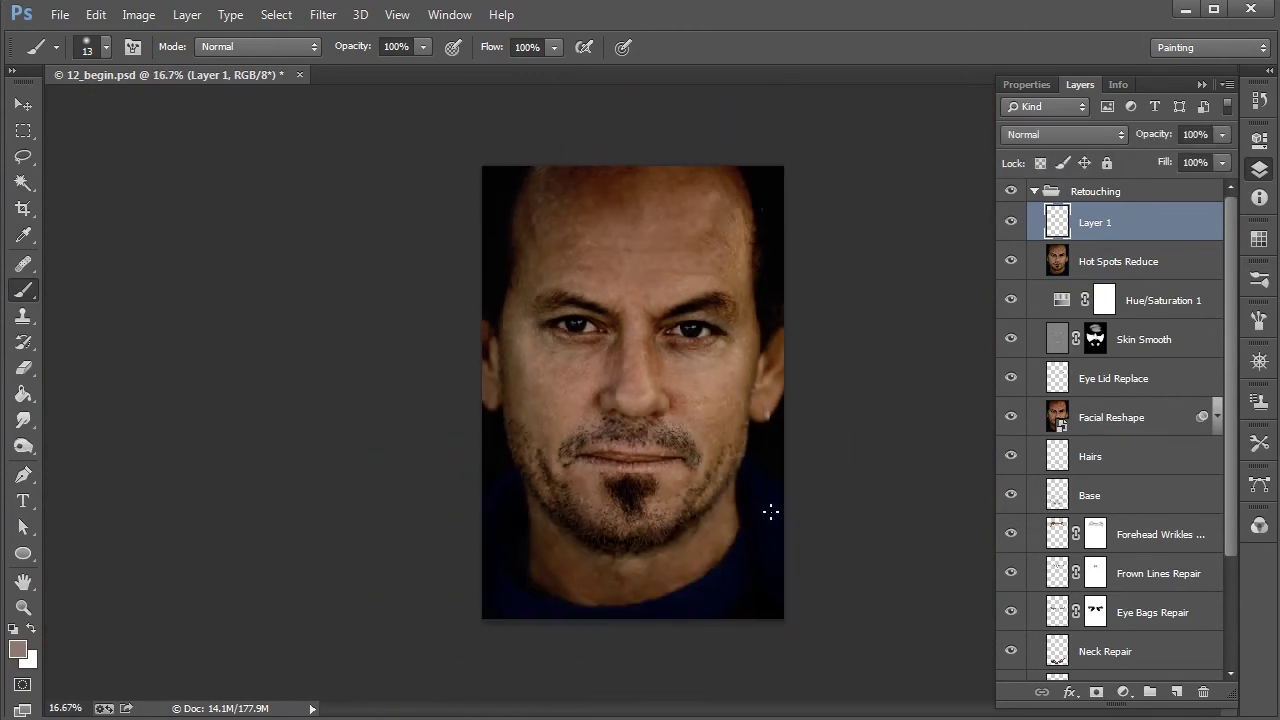
key("ctrl+plus")
key("ctrl+plus")
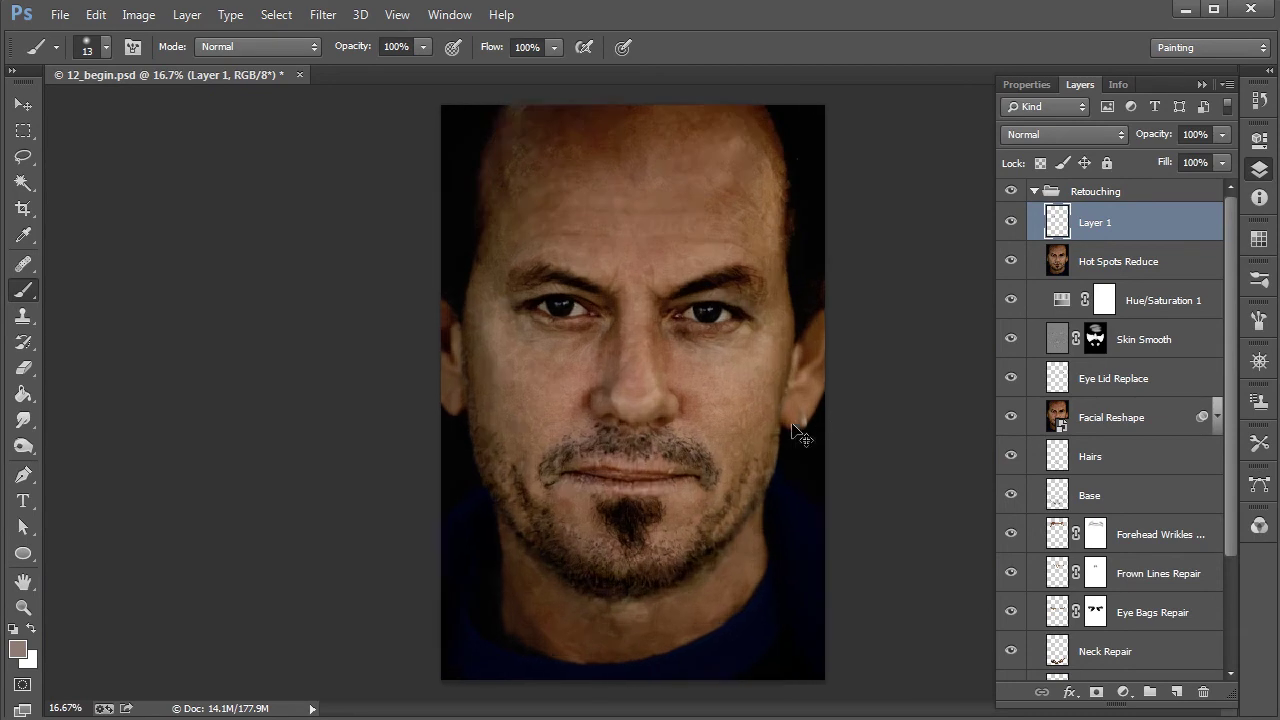
left_click_drag(808, 480, 767, 539)
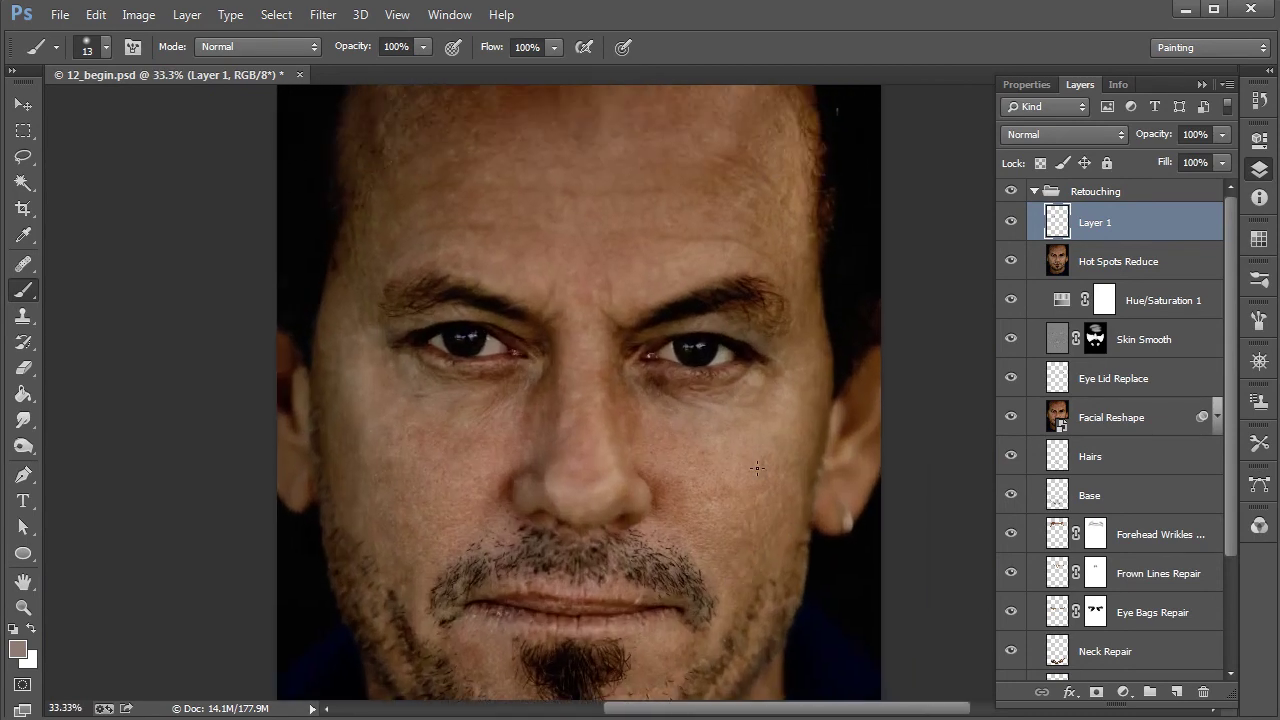
Add a Levels adjustment layer above Layer 1 and set its white input level to 225.
key("shift+F5")
left_click(1123, 694)
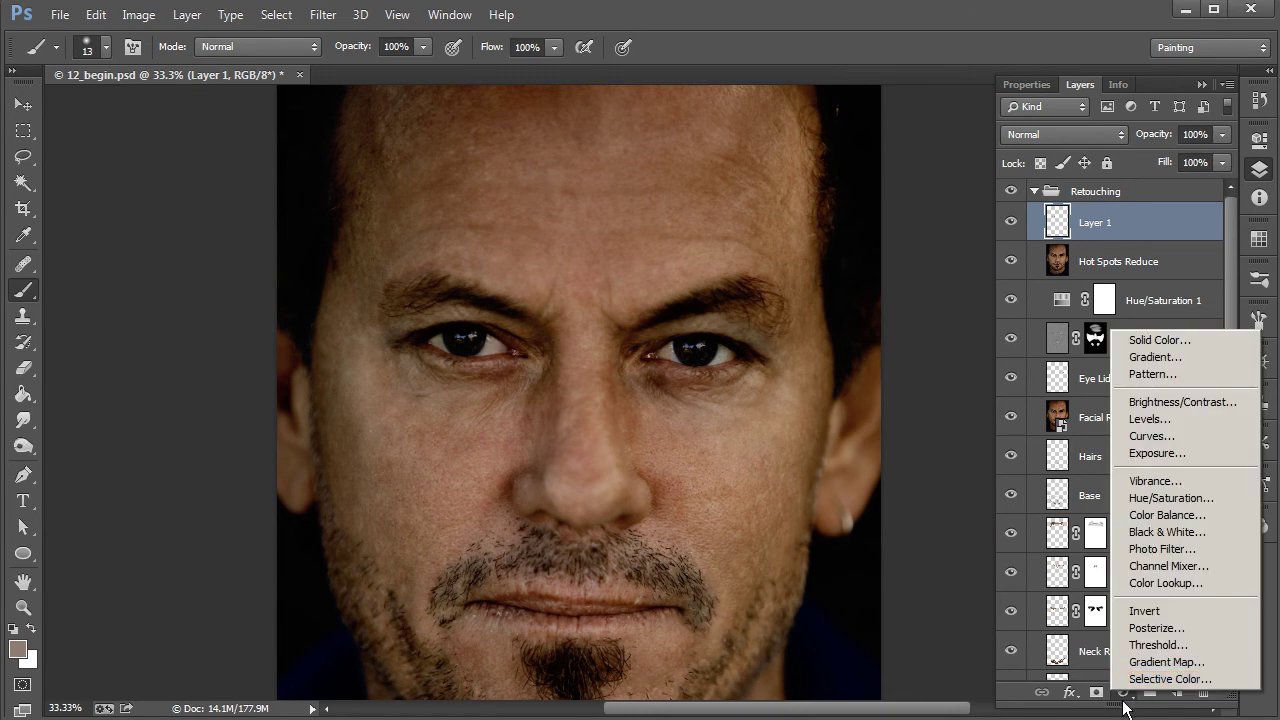
left_click(1163, 424)
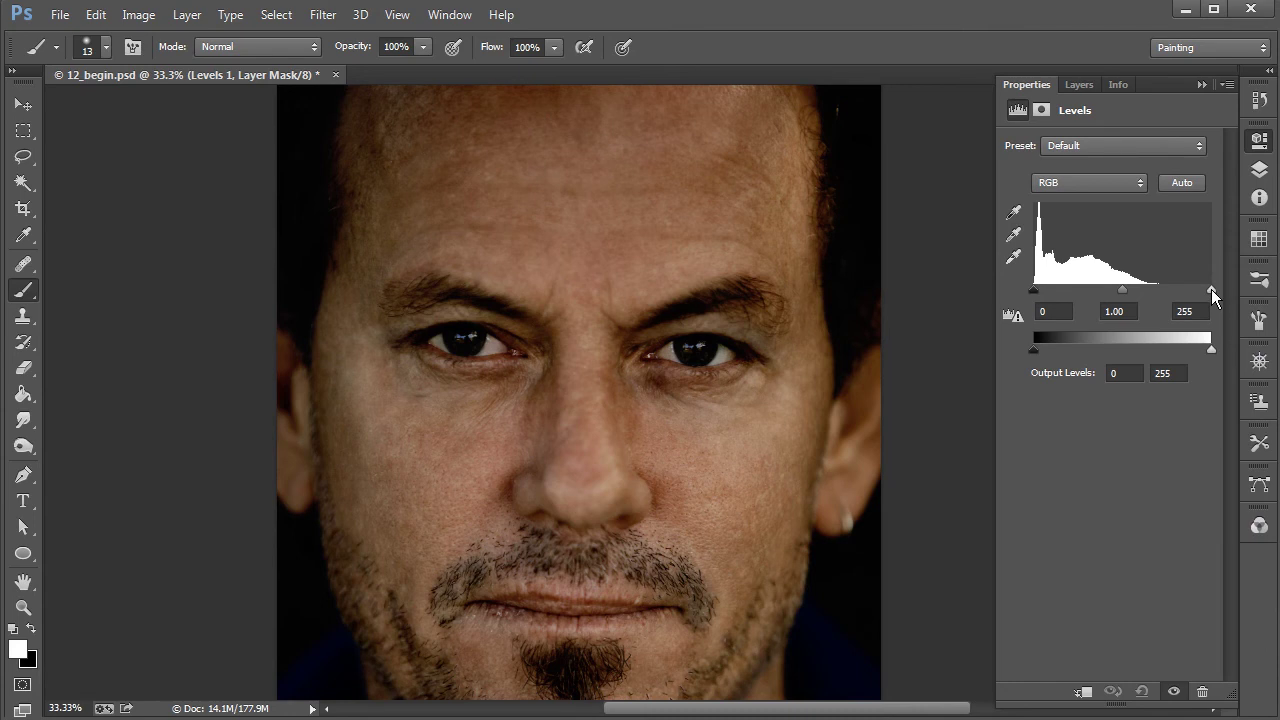
left_click_drag(1212, 294, 1190, 296)
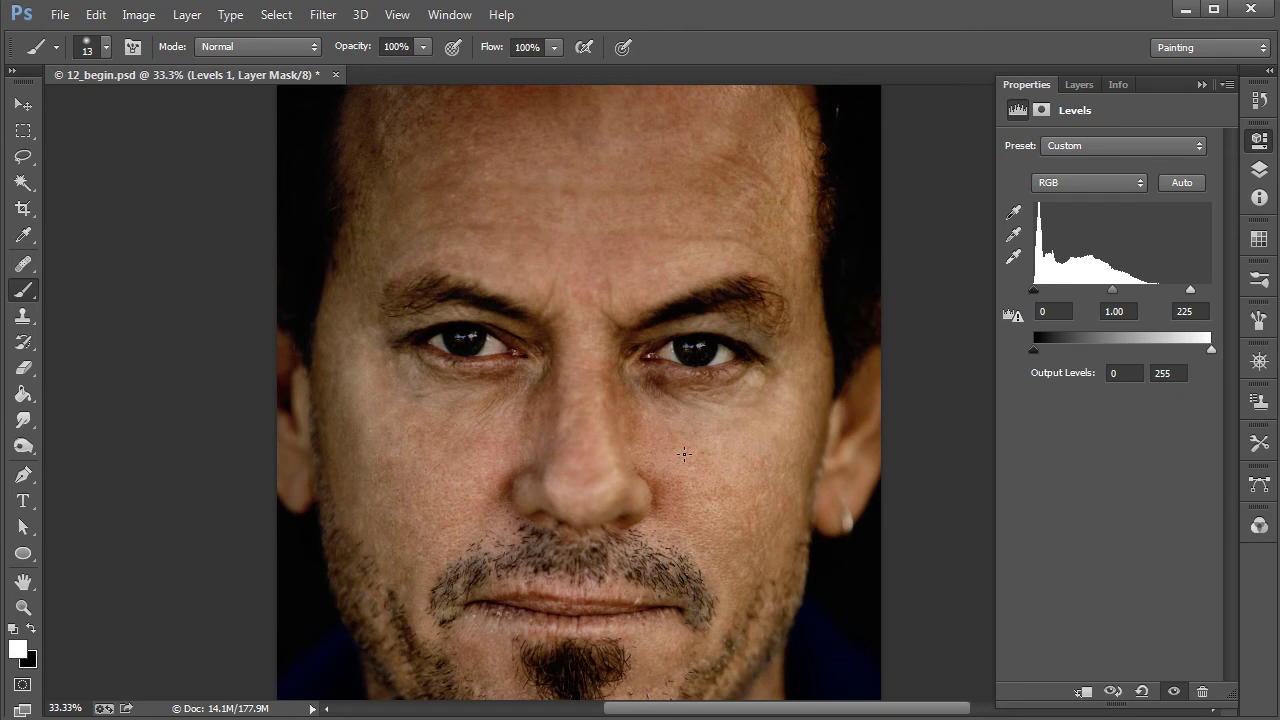
Invert the Levels mask to black and paint white over the whites of both eyes to brighten them.
left_click(1259, 169)
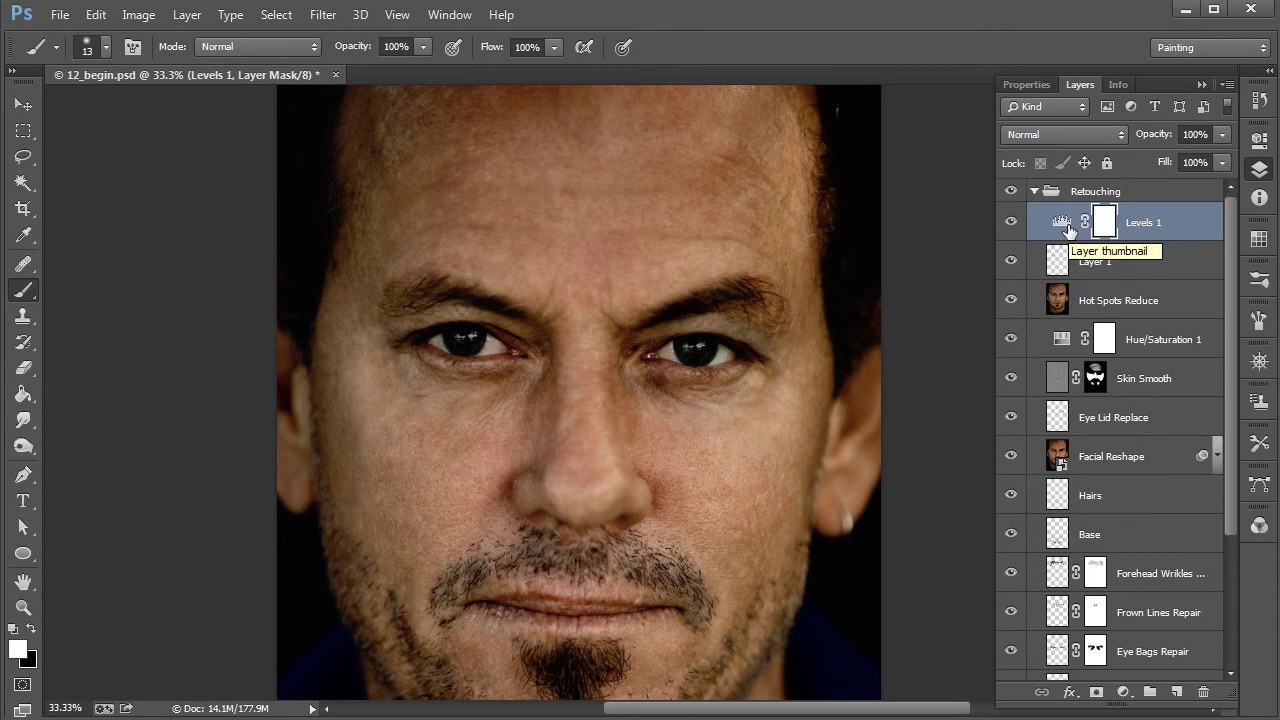
key("ctrl+i")
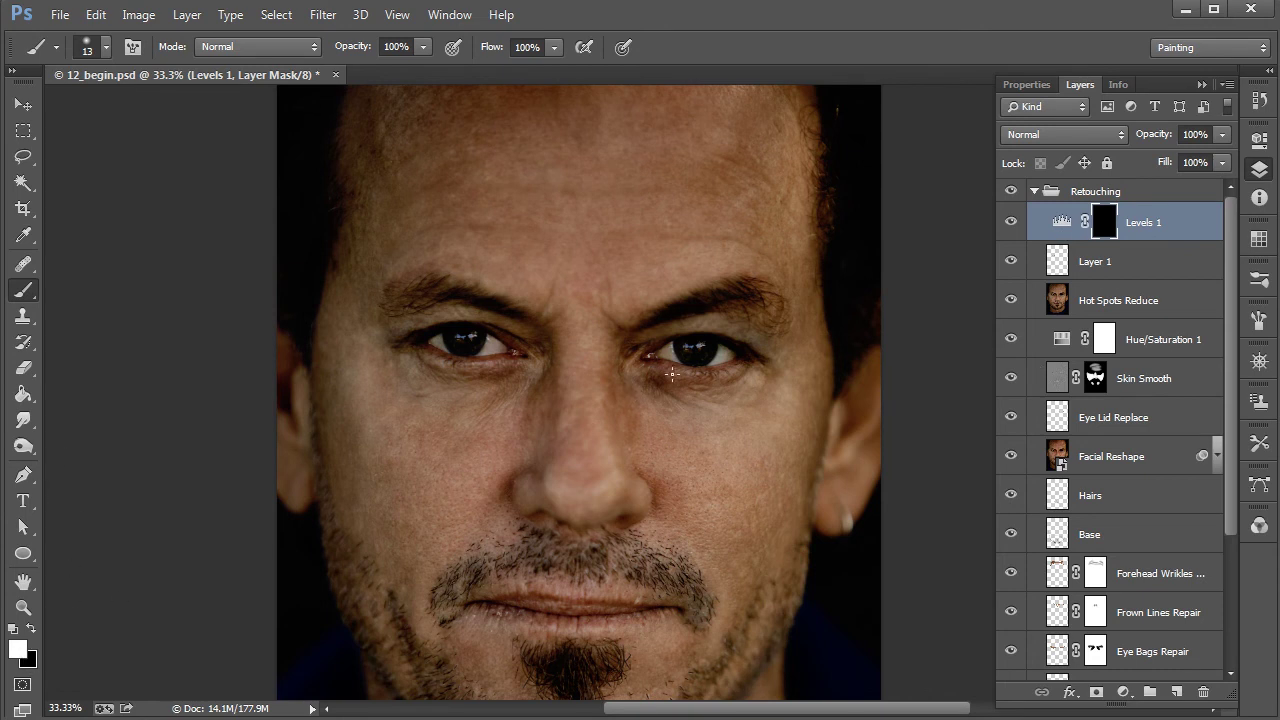
scroll(656, 397, "up", 1)
scroll(610, 365, "up", 1)
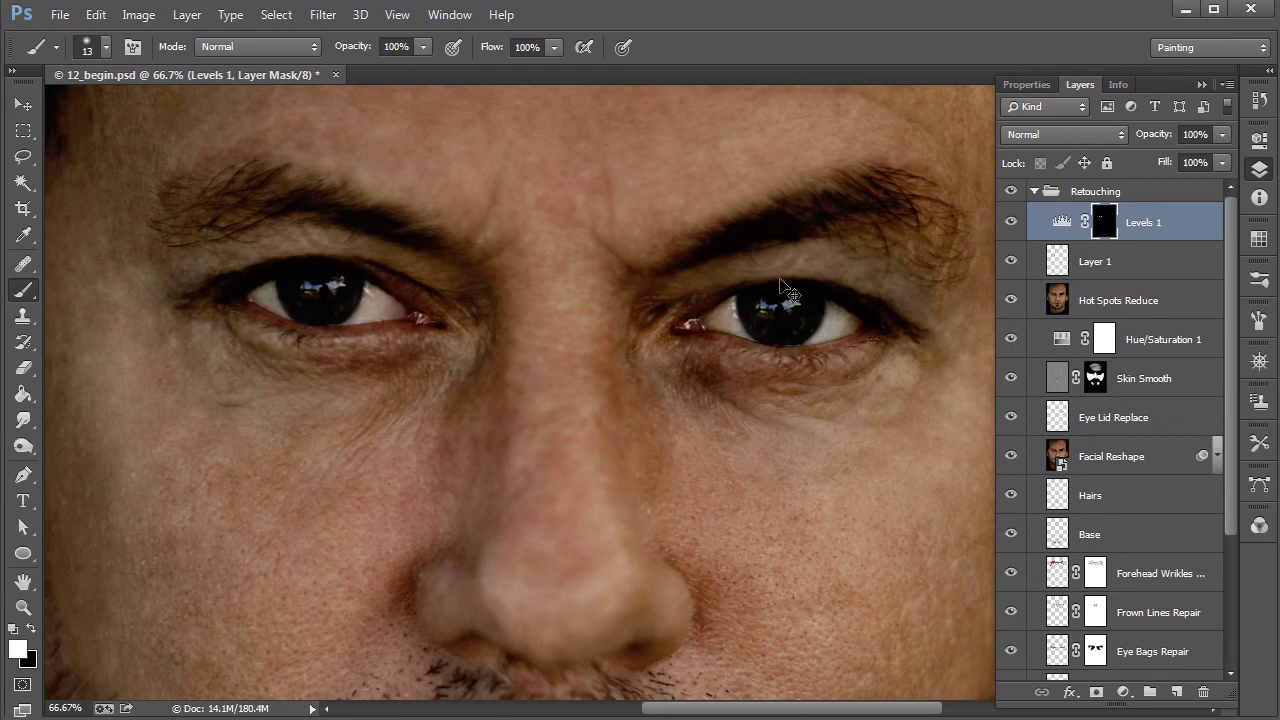
Compare the whole portrait with and without the Levels 1 layer to judge the eye brightening.
key("ctrl+minus")
key("ctrl+minus")
key("ctrl+minus")
left_click(1011, 222)
left_click(1011, 222)
left_click(1011, 222)
left_click(1011, 222)
left_click(1011, 222)
left_click(1011, 222)
left_click(1012, 222)
left_click(1014, 223)
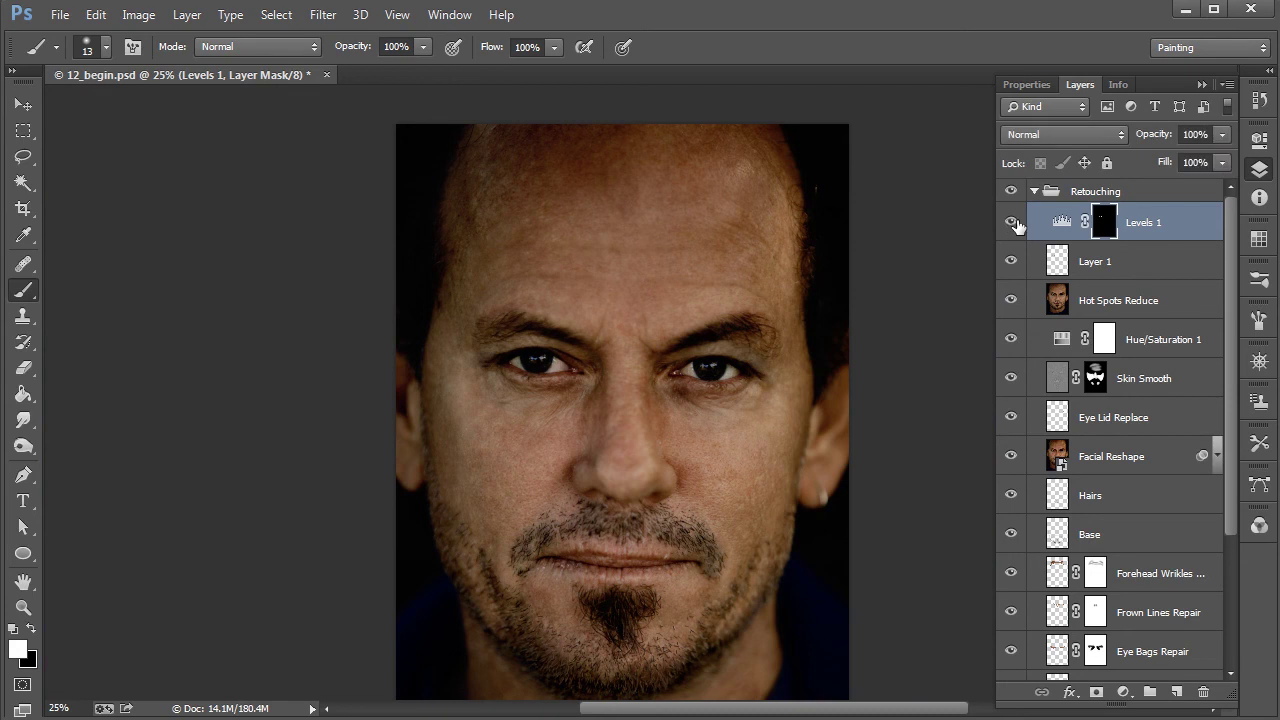
left_click(1011, 223)
left_click(1011, 223)
left_click(1012, 223)
left_click(1012, 223)
left_click(1012, 223)
left_click(1013, 223)
key("ctrl+minus")
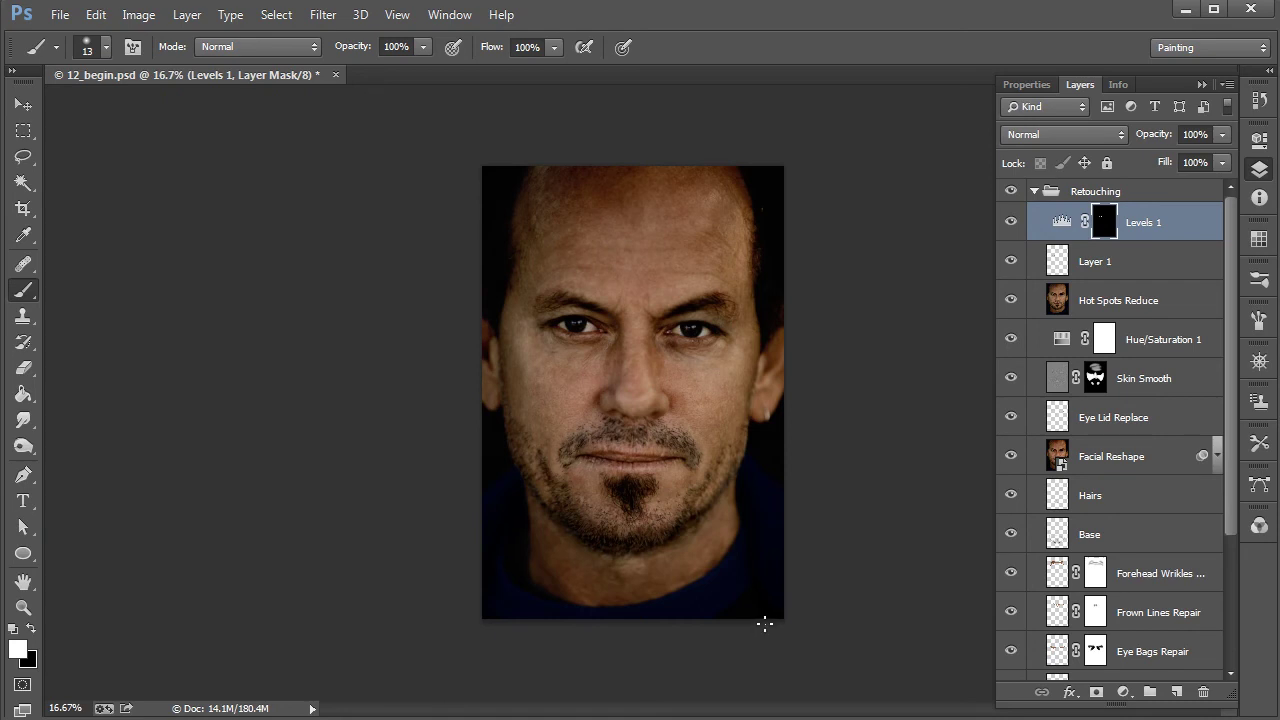
Paint black on the Levels mask with a 26 px brush to tone down the brightened white of the left eye.
key("ctrl+plus")
key("ctrl+plus")
left_click(31, 630)
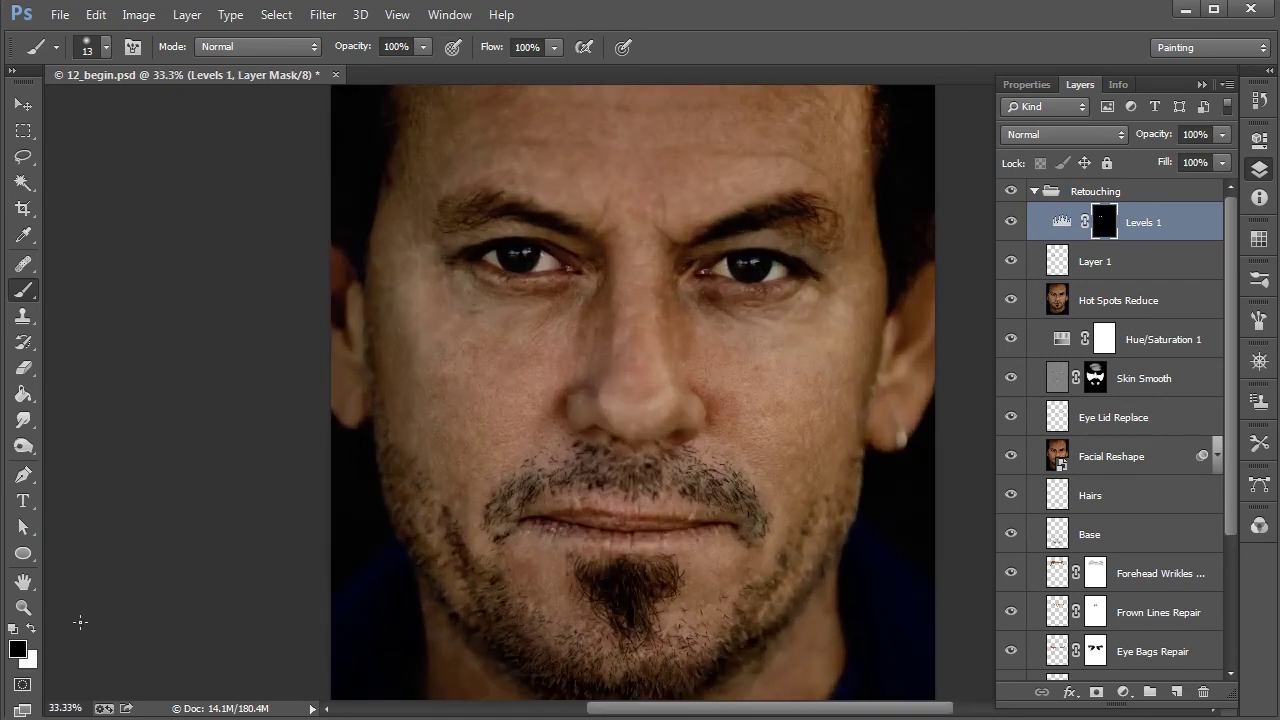
key("ctrl+plus")
key("space")
left_click_drag(632, 350, 517, 540)
right_click(431, 407)
left_click_drag(536, 458, 544, 459)
left_click(388, 391)
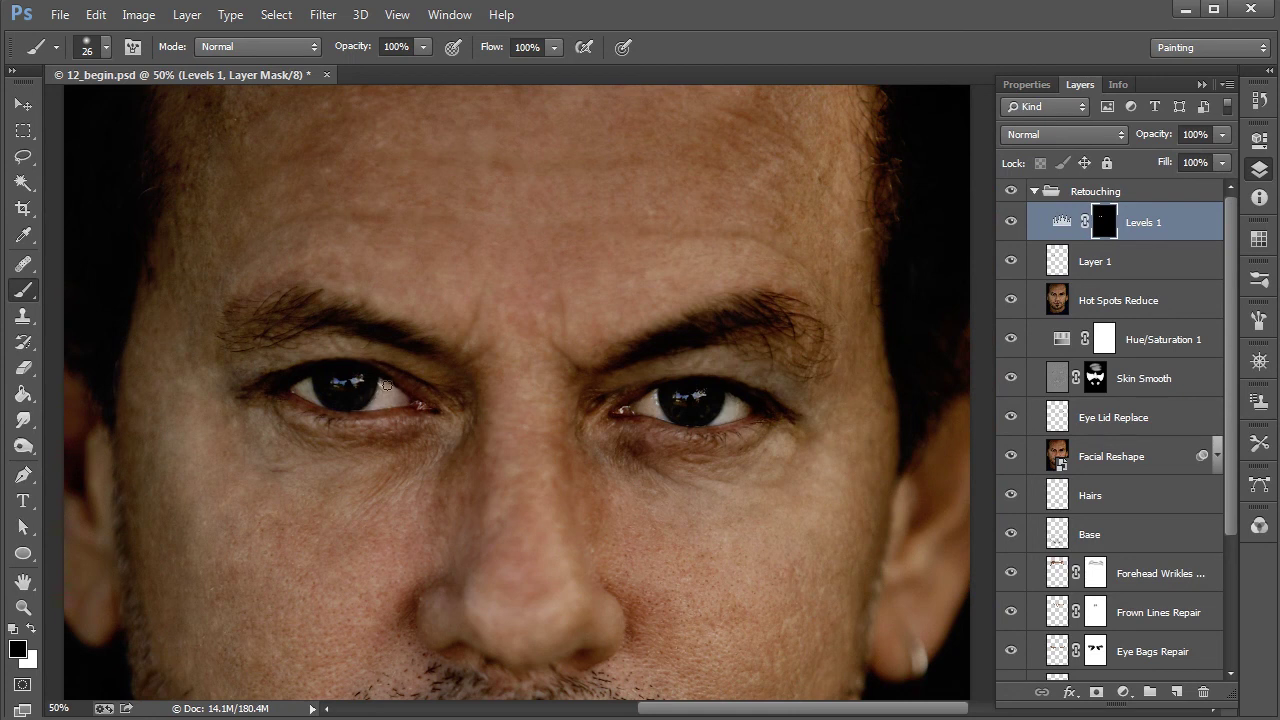
Check the brush's size and hardness and its Transfer settings for opacity and flow.
right_click(610, 393)
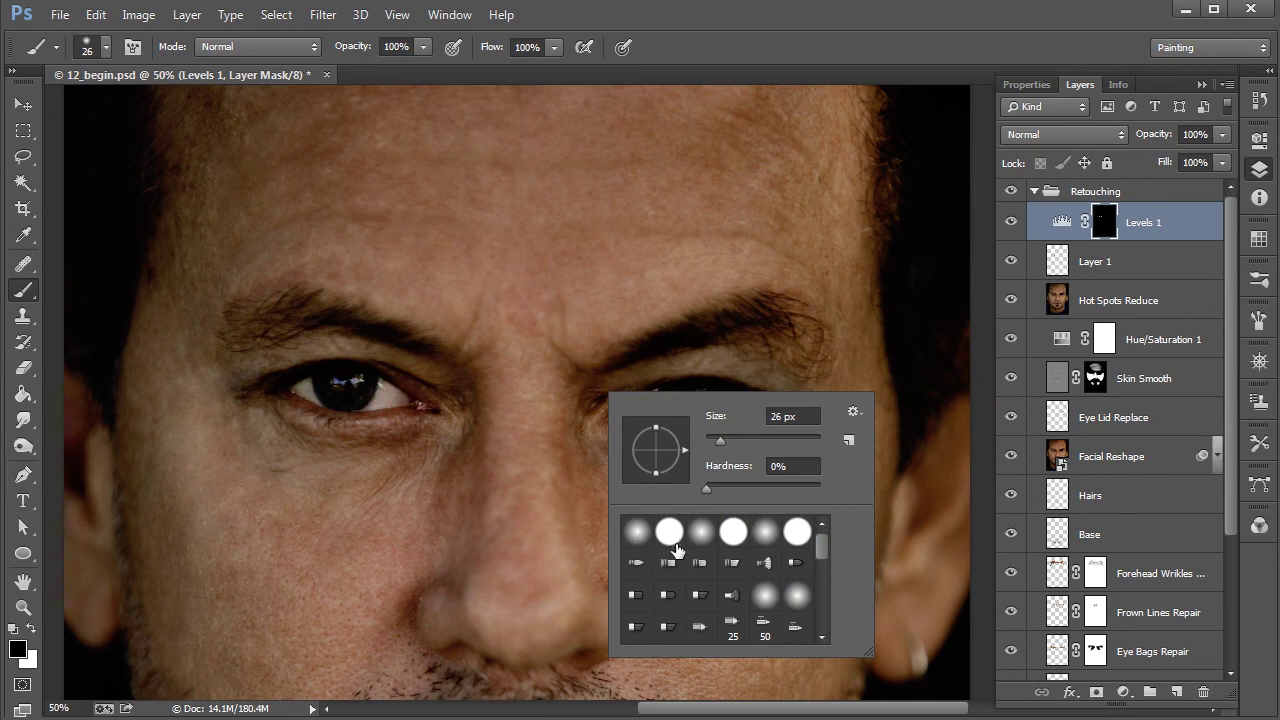
left_click(1260, 325)
left_click(1259, 322)
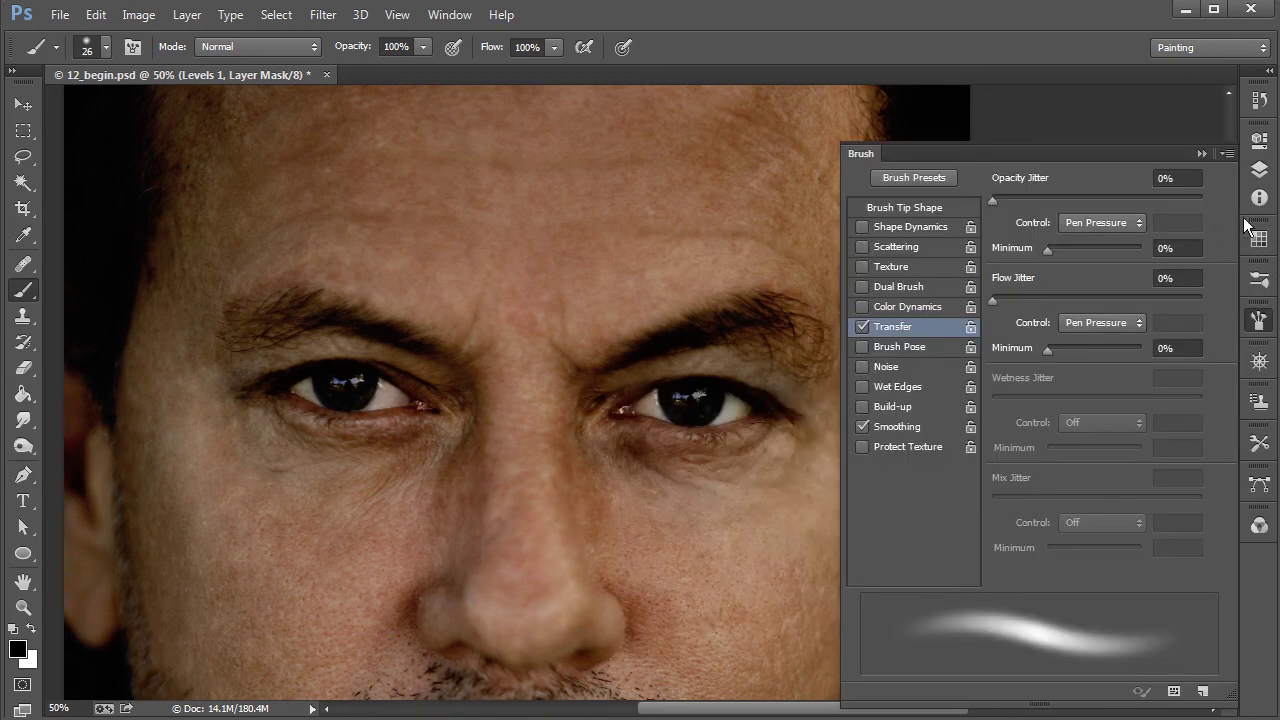
left_click(1259, 169)
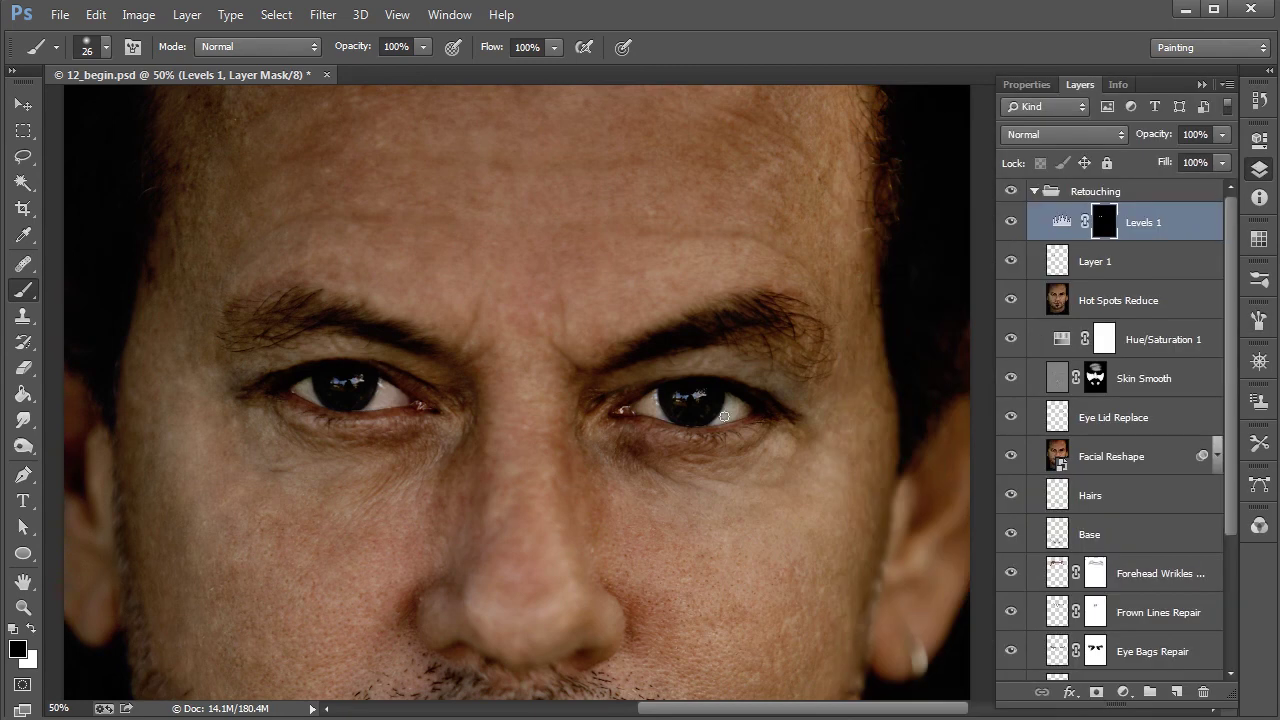
Compare the portrait with and without Levels 1 and Layer 1 to check the combined eye retouching.
key("ctrl+minus")
key("ctrl+minus")
left_click_drag(812, 561, 778, 507)
left_click(1011, 222)
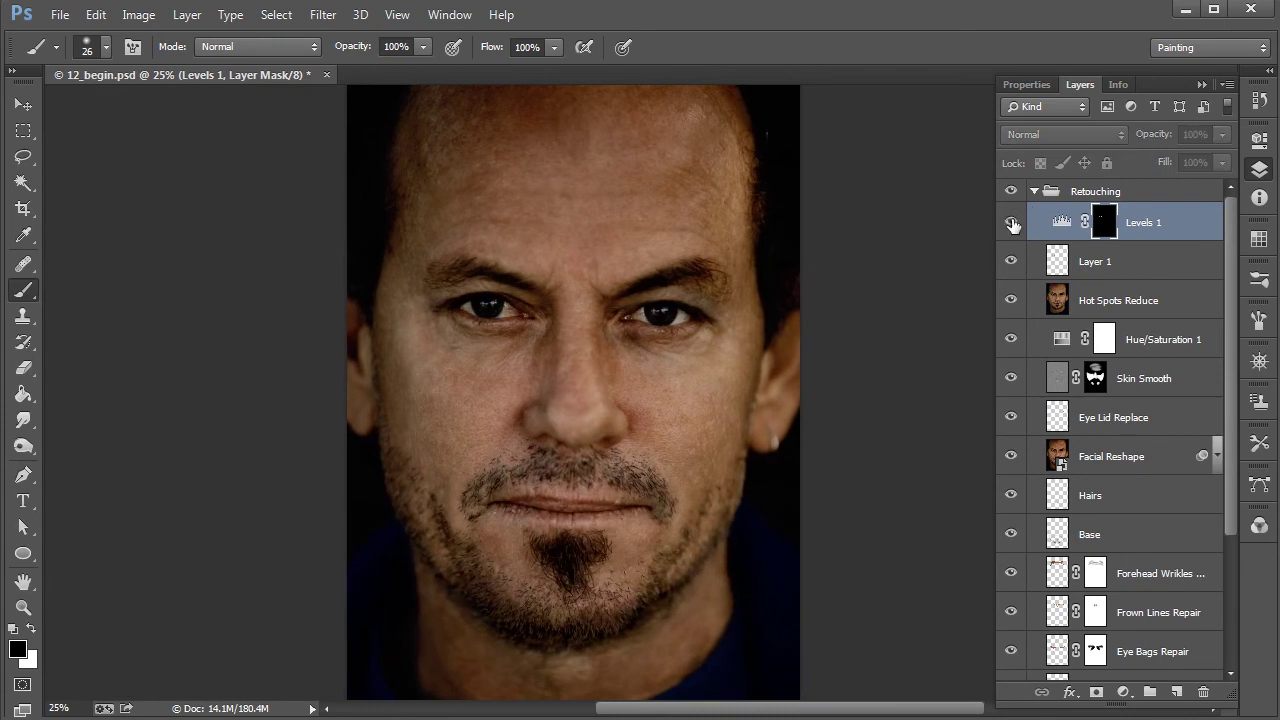
left_click(1011, 222)
key("ctrl+minus")
left_click(1011, 261)
left_click(1011, 222)
left_click_drag(1013, 225, 1012, 261)
key("ctrl+plus")
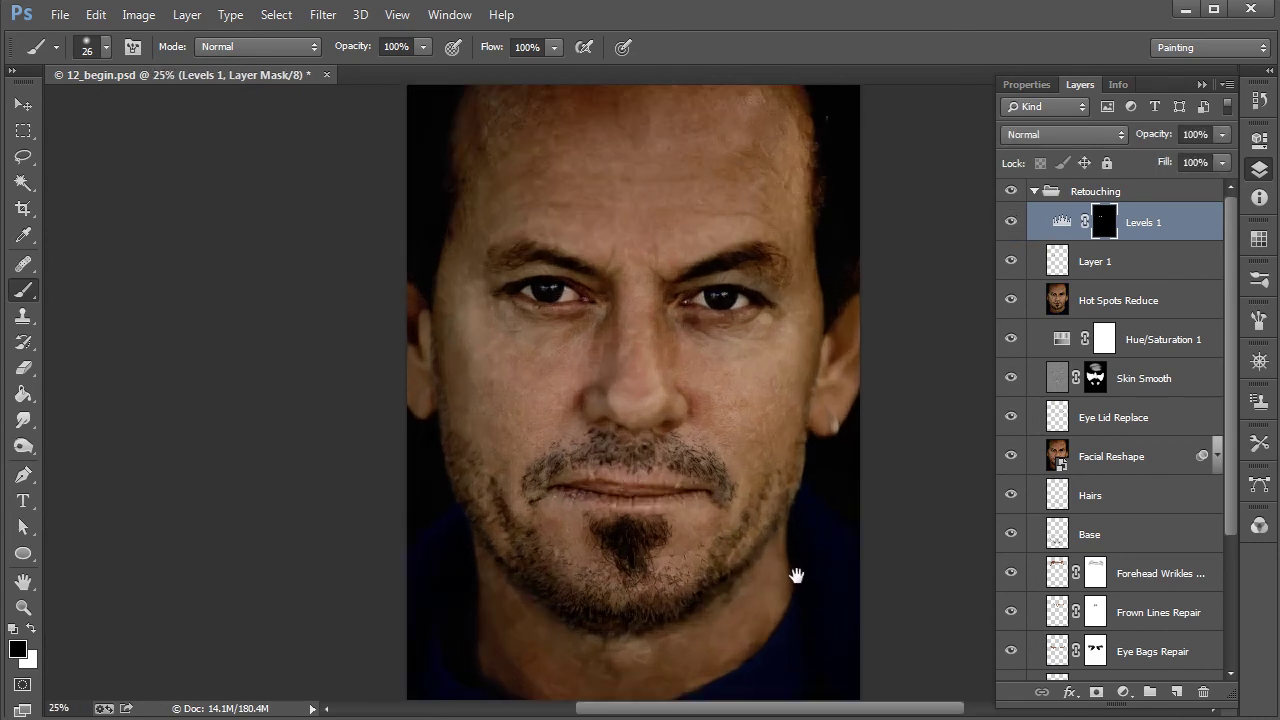
left_click_drag(795, 570, 749, 578)
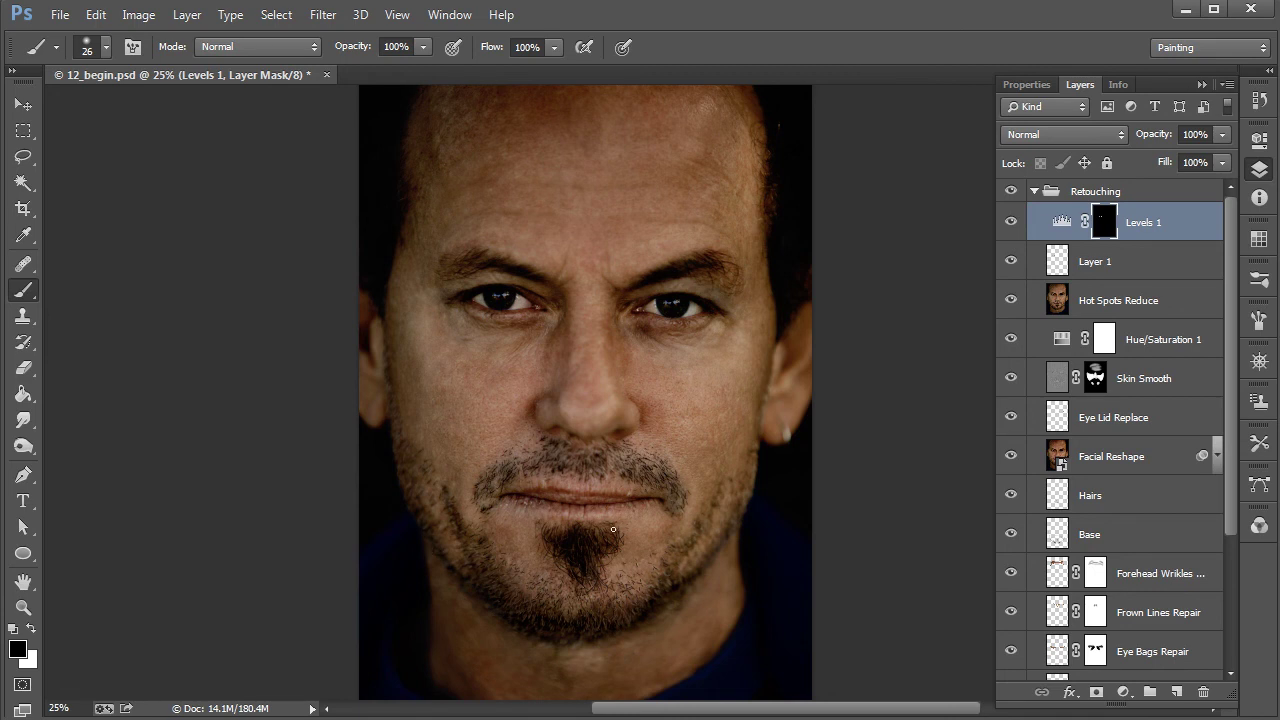
Examine the mouth and lower face up close, as well as the overall look of the whole portrait.
key("ctrl+plus")
key("ctrl+plus")
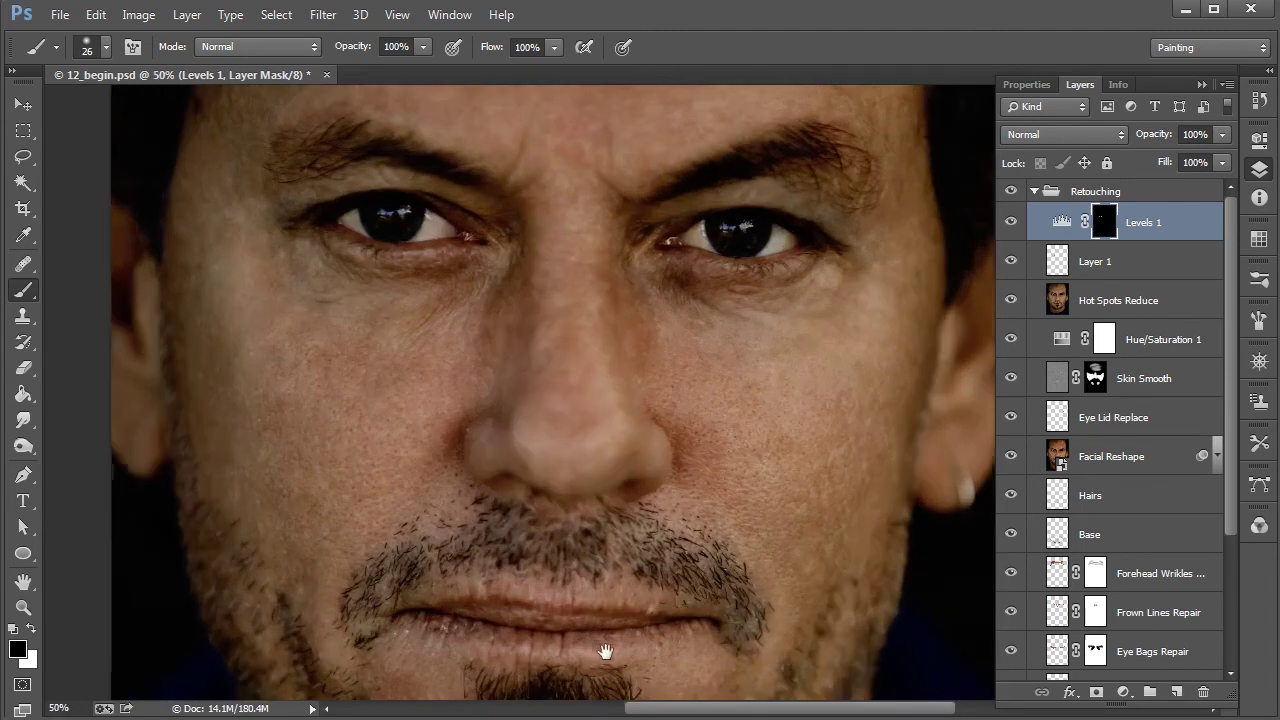
left_click_drag(605, 651, 606, 551)
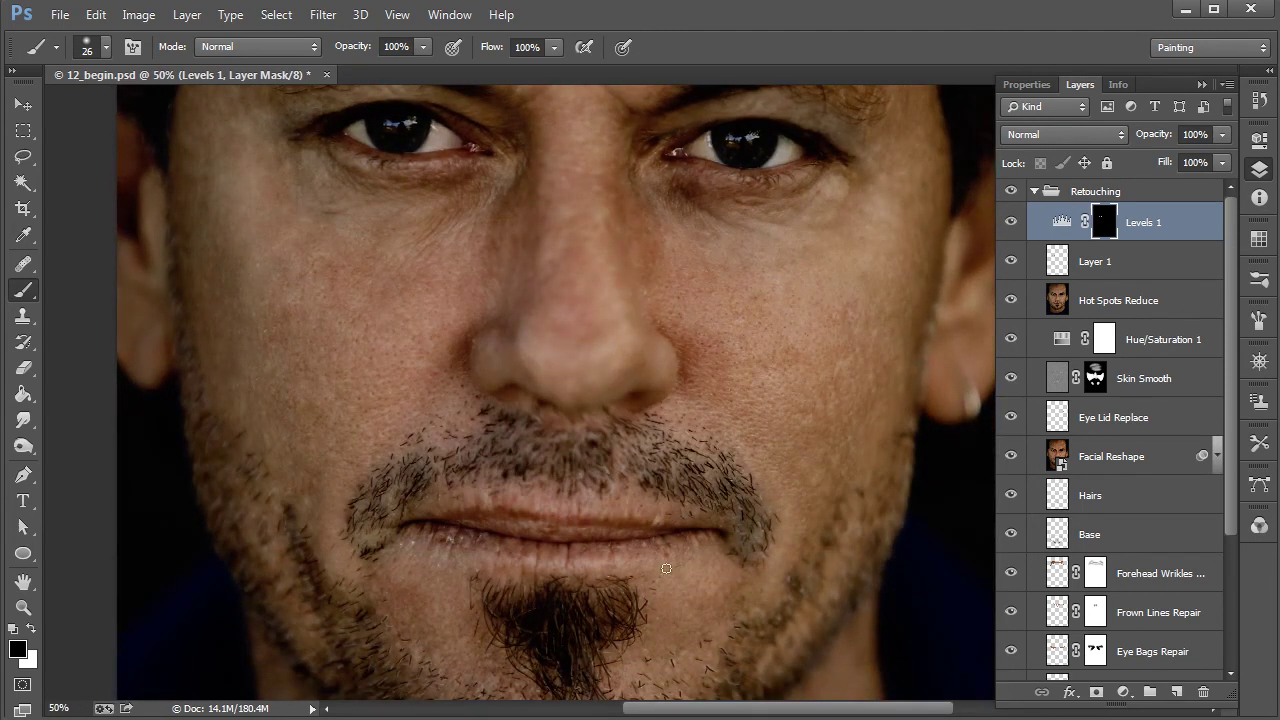
key("ctrl+minus")
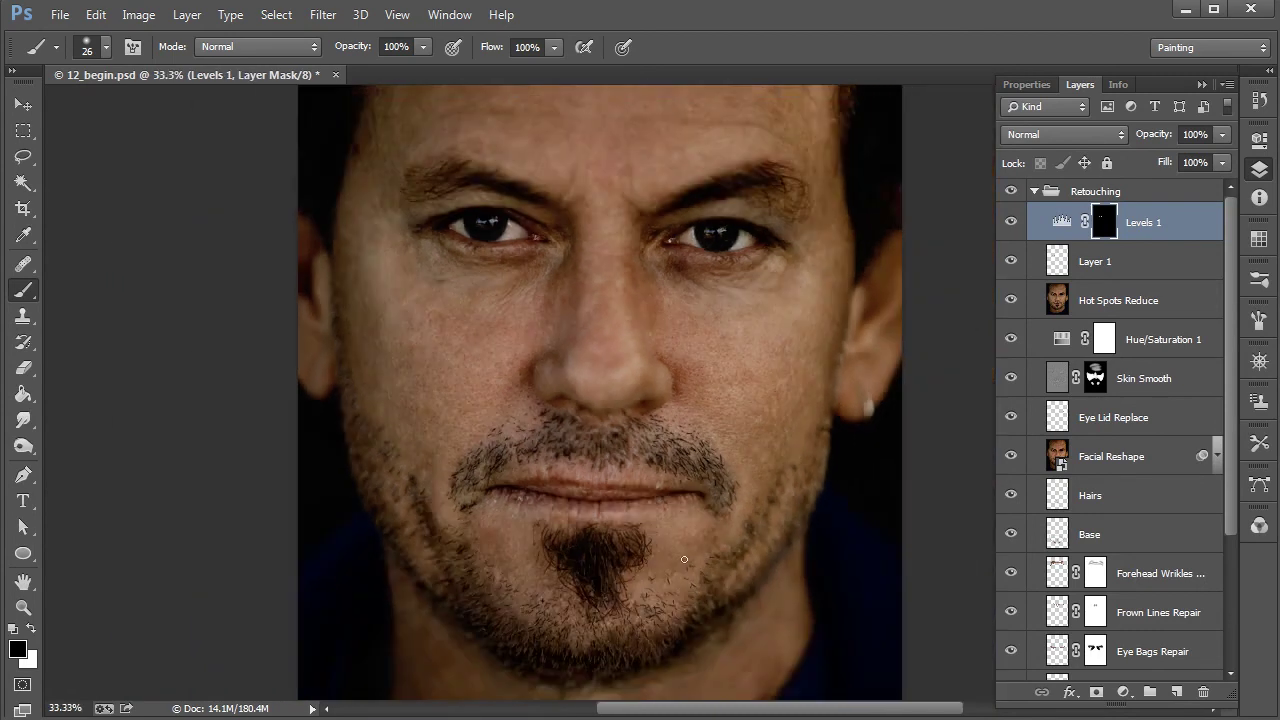
key("ctrl+minus")
left_click_drag(731, 500, 698, 541)
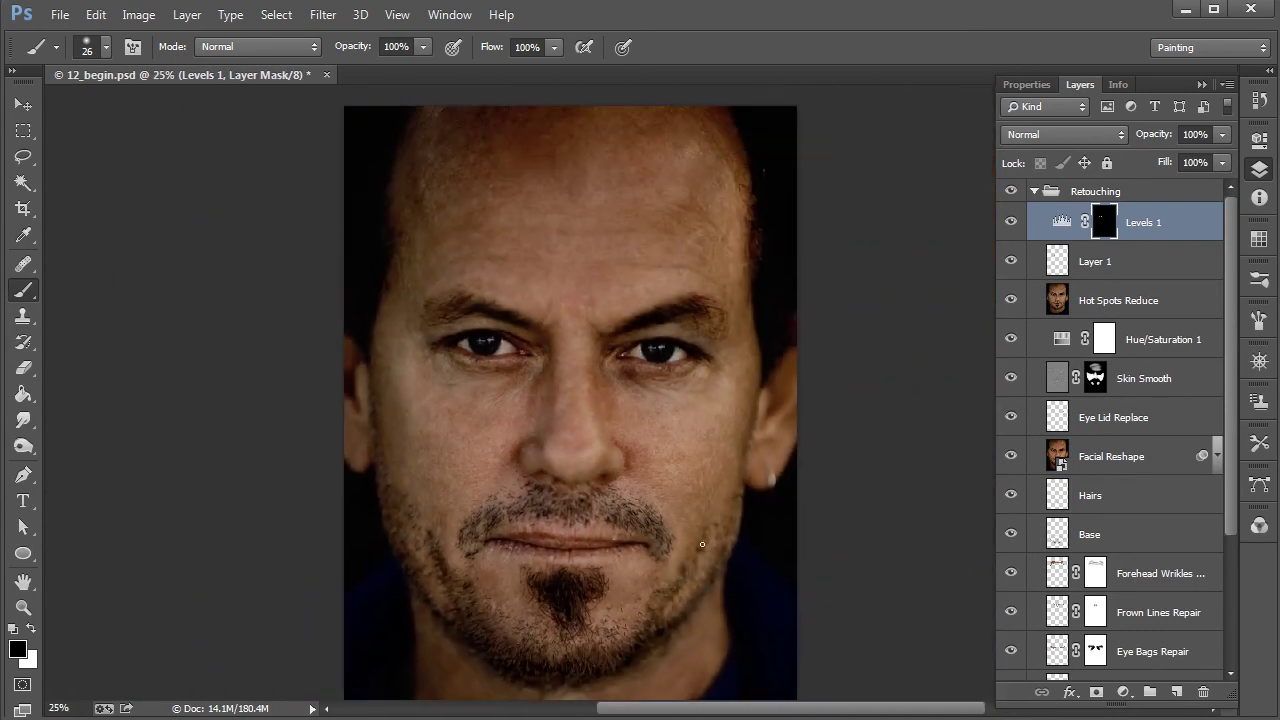
key("ctrl+minus")
key("ctrl+plus")
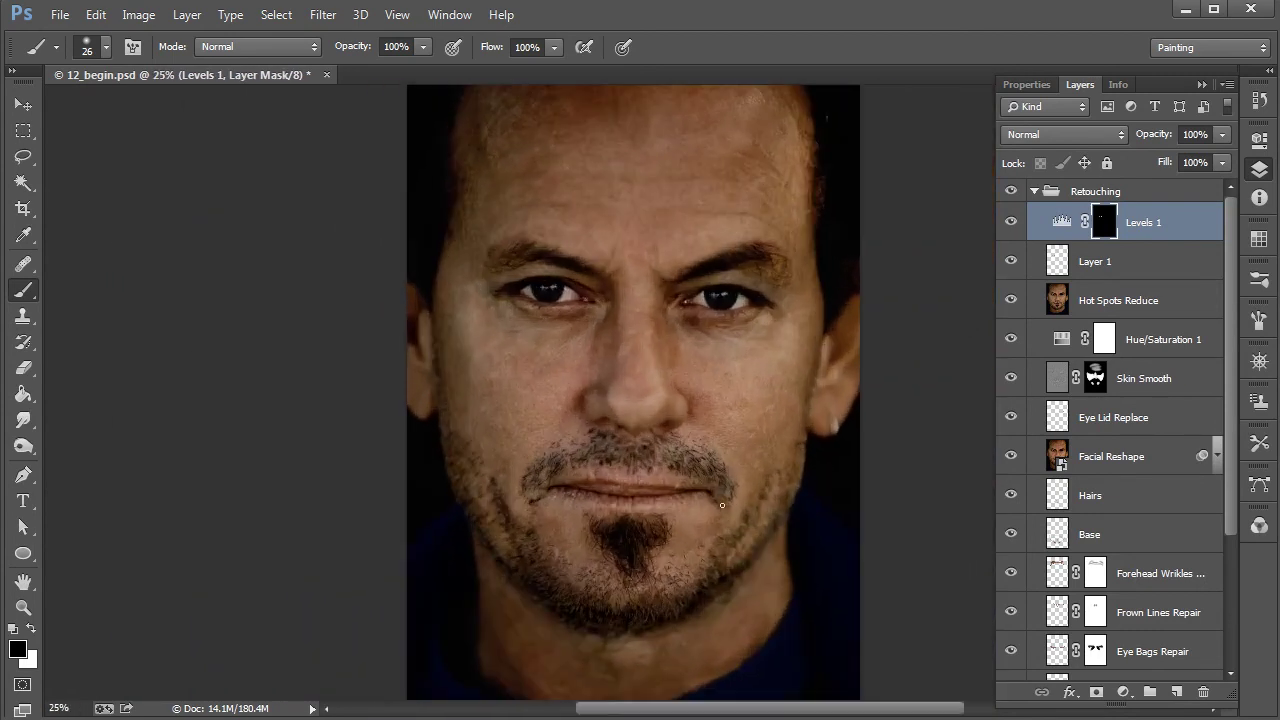